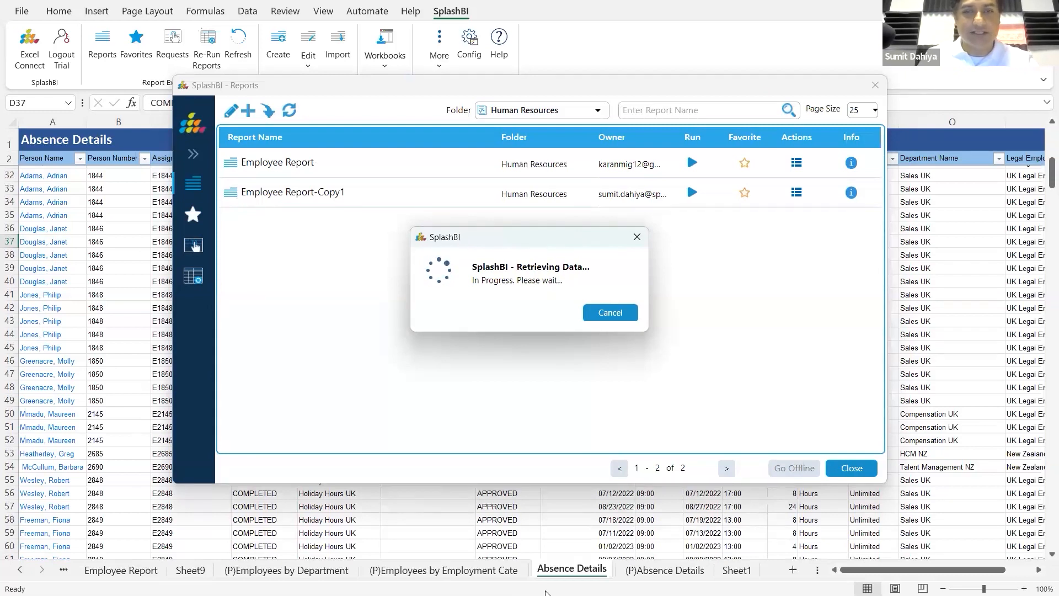
- Switch to the SQL editor and examine the hcm.sql query that calculates employees' time in job years
{"action": "left_click", "coordinate": [589, 594]}
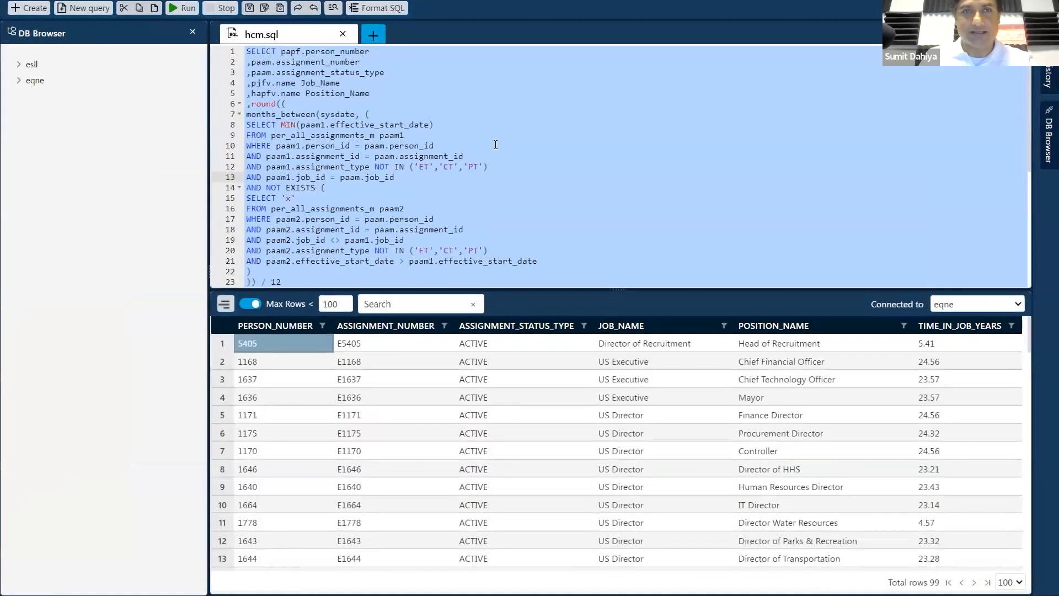
{"action": "left_click", "coordinate": [498, 147]}
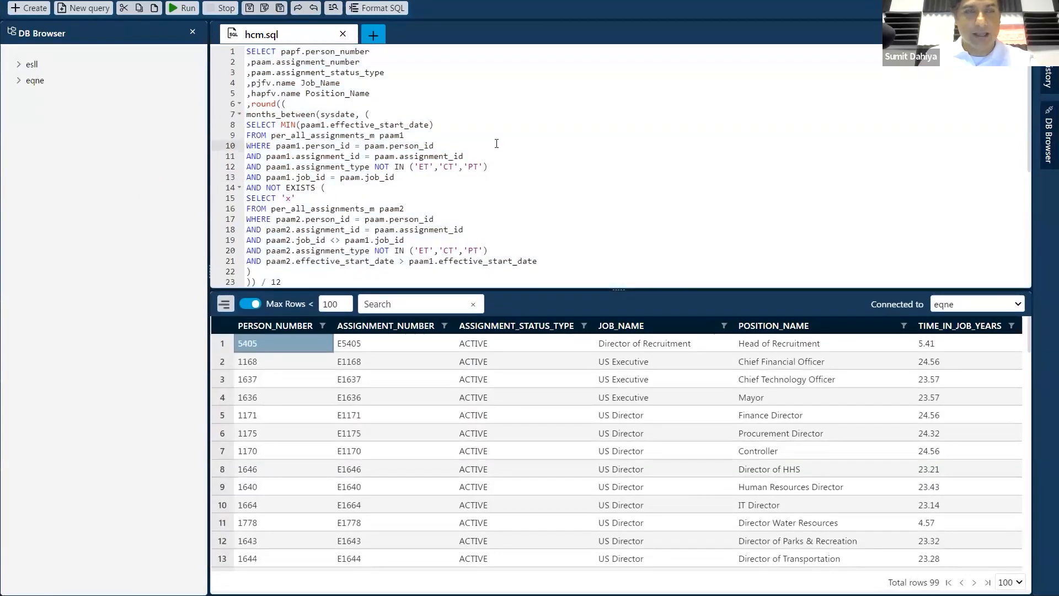
{"action": "scroll", "coordinate": [496, 143], "scroll_direction": "down", "scroll_amount": 3}
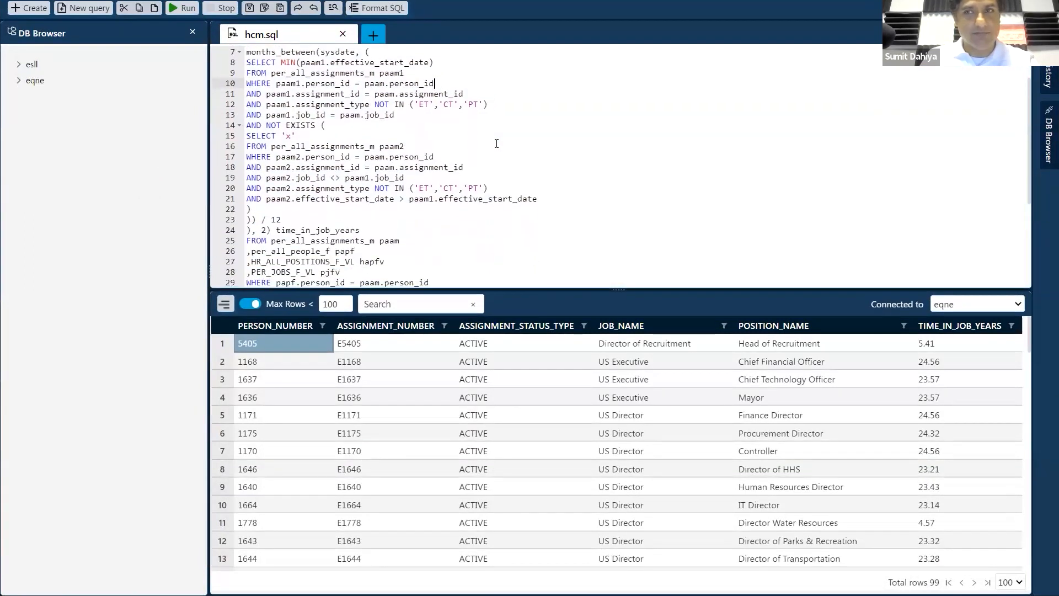
{"action": "scroll", "coordinate": [496, 143], "scroll_direction": "up", "scroll_amount": 1}
{"action": "scroll", "coordinate": [496, 143], "scroll_direction": "up", "scroll_amount": 2}
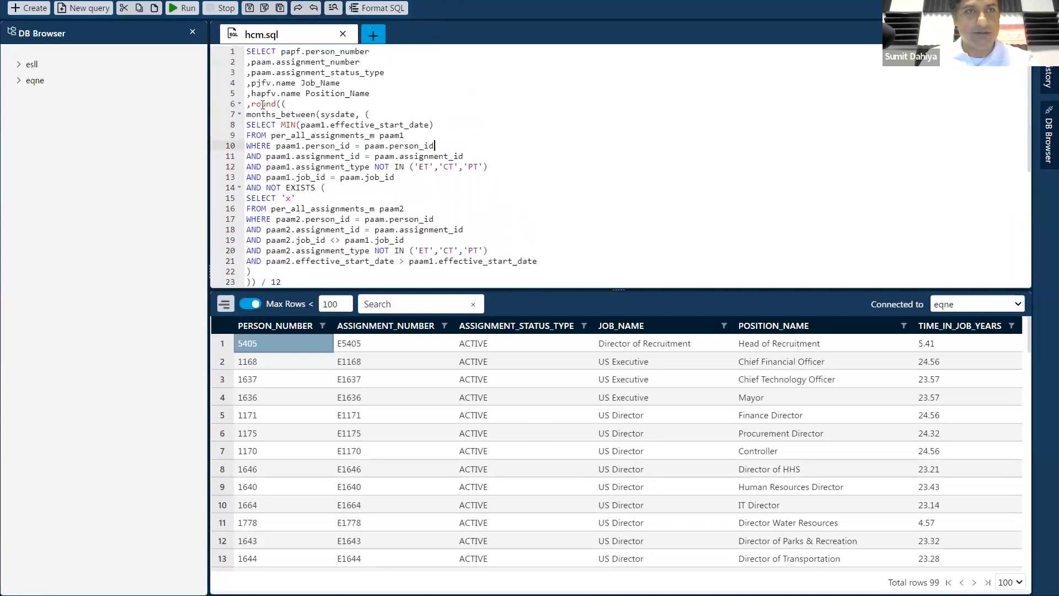
{"action": "left_click", "coordinate": [374, 159]}
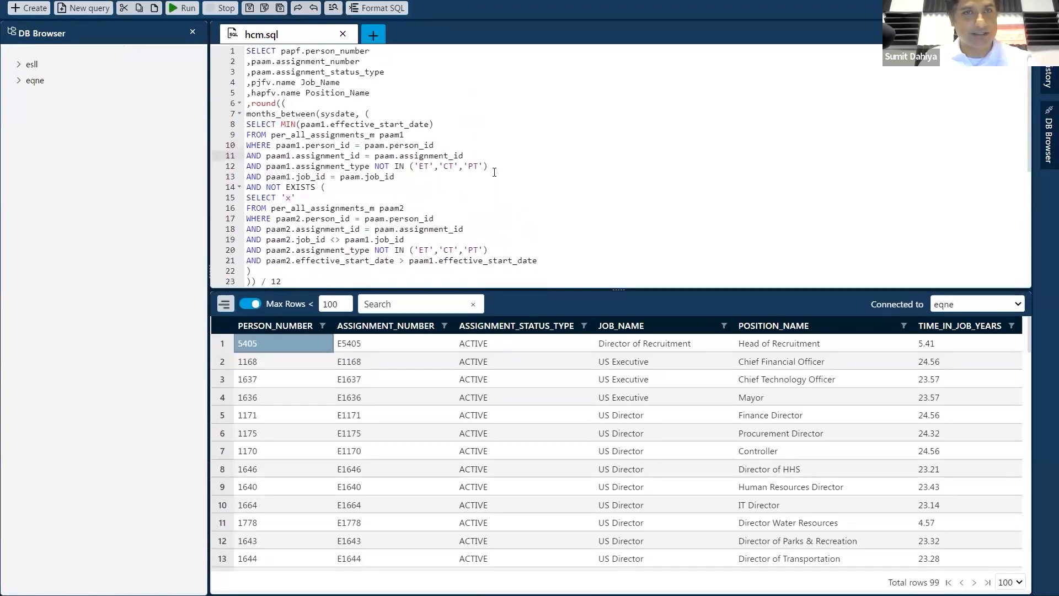
{"action": "scroll", "coordinate": [494, 172], "scroll_direction": "down", "scroll_amount": 2}
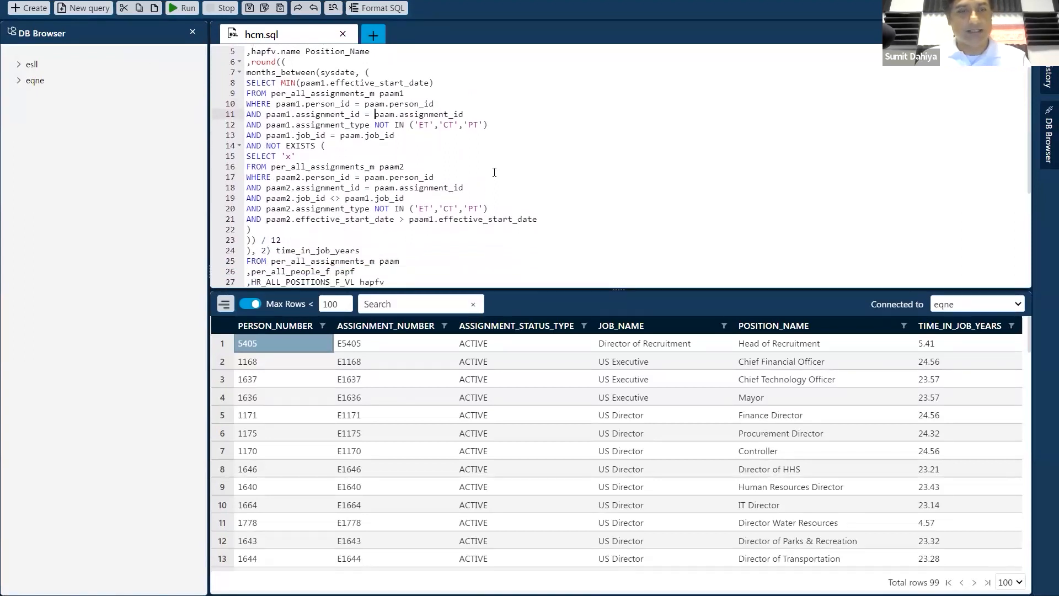
{"action": "key", "text": "ctrl+a"}
{"action": "key", "text": "ctrl+Home"}
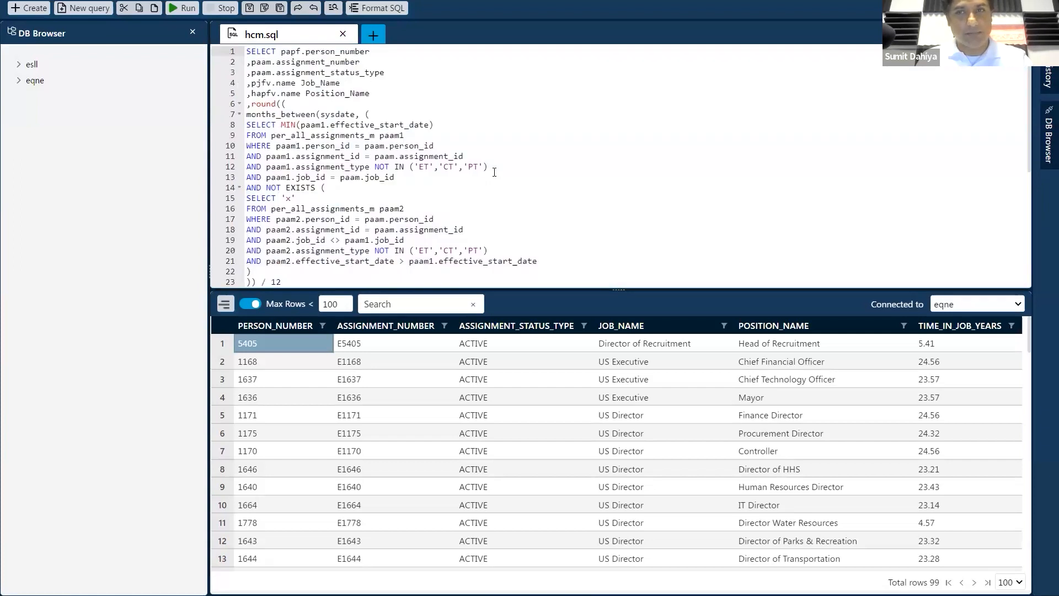
{"action": "key", "text": "Down"}
{"action": "key", "text": "Down"}
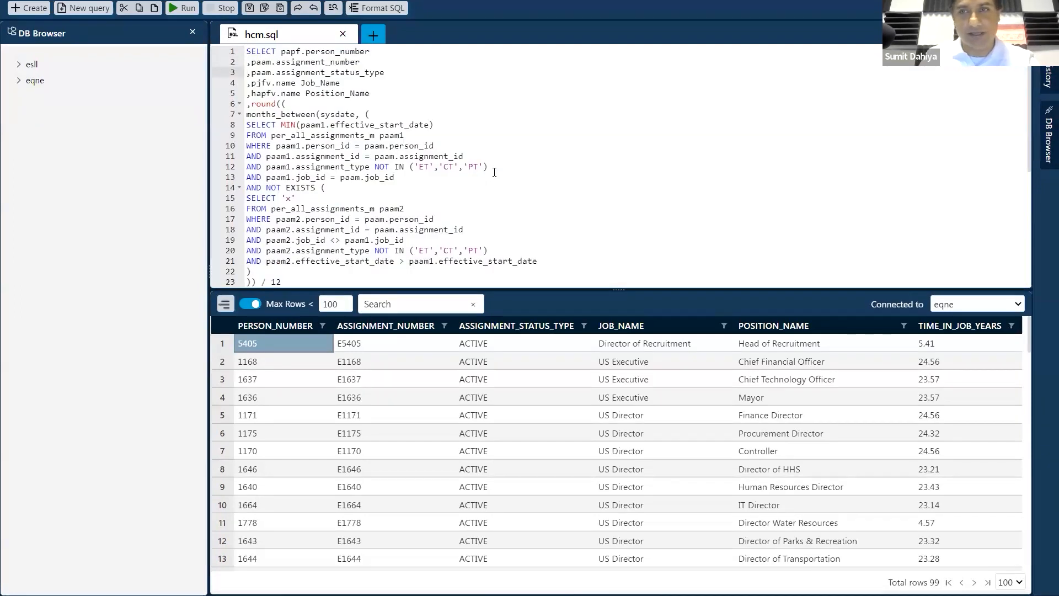
- Copy the entire hcm.sql query and paste it as the SQL query of a new SplashBI report in Excel
{"action": "left_click", "coordinate": [429, 156]}
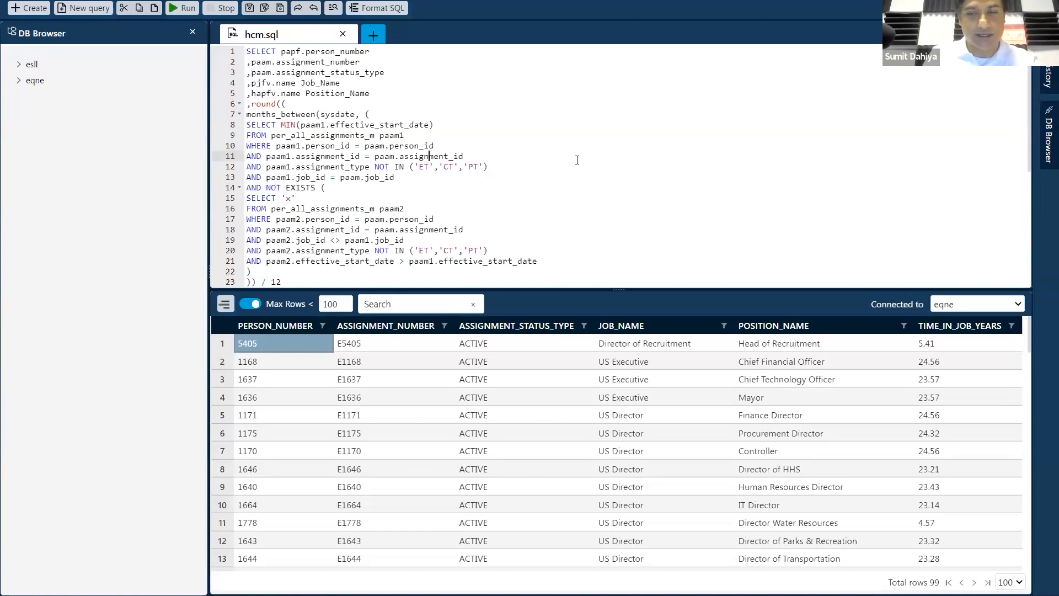
{"action": "key", "text": "ctrl+Return"}
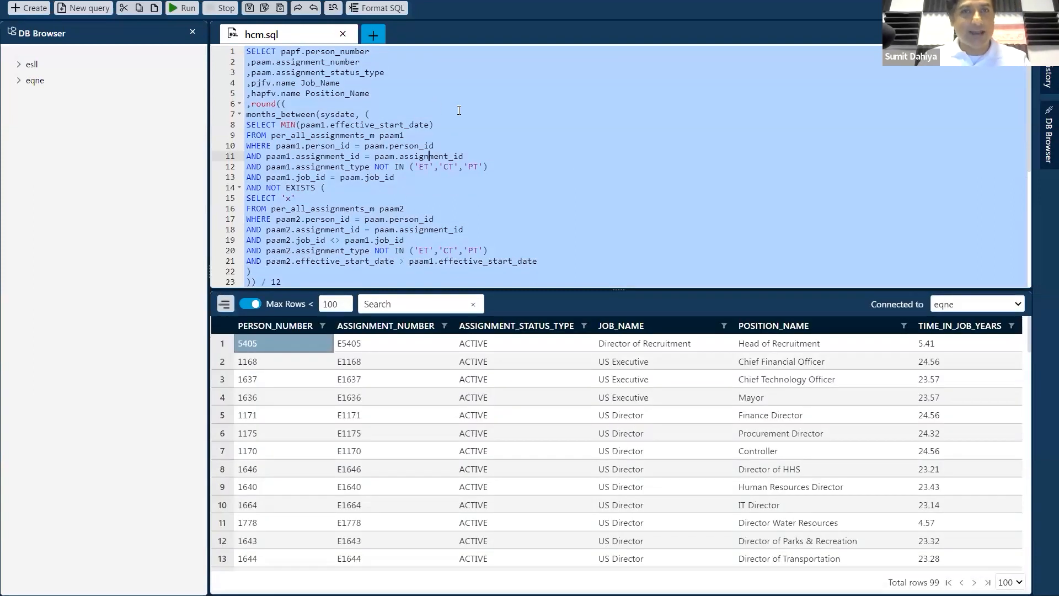
{"action": "left_click", "coordinate": [458, 111]}
{"action": "key", "text": "alt+Tab"}
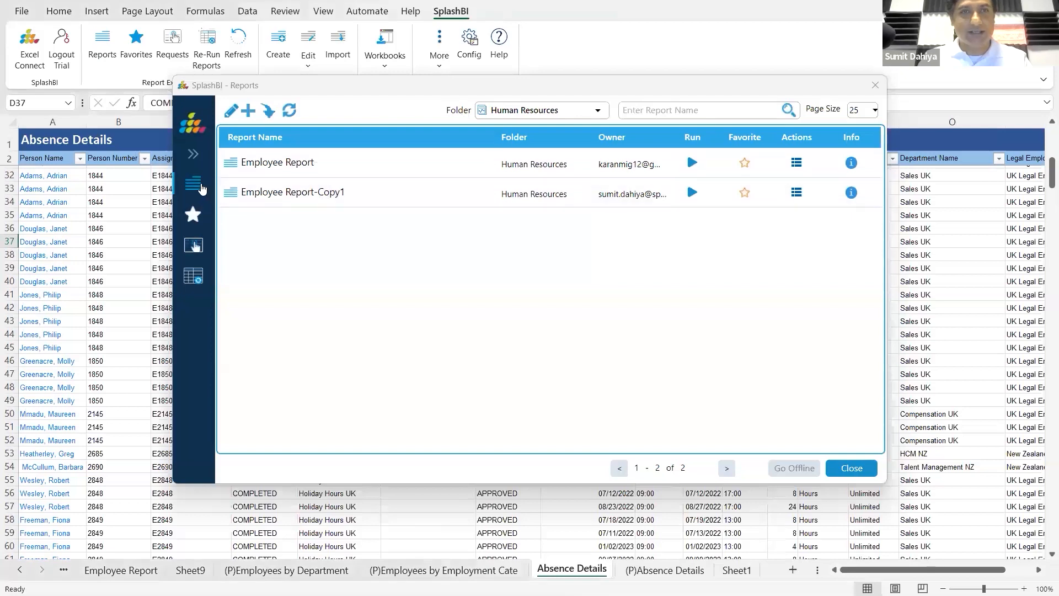
{"action": "left_click", "coordinate": [248, 110]}
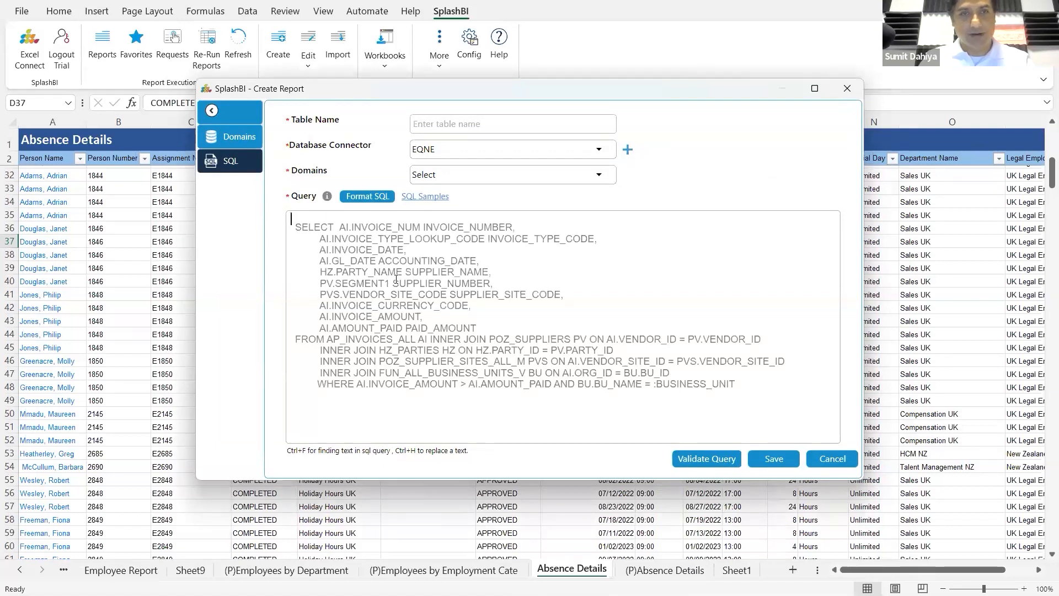
{"action": "key", "text": "ctrl+v"}
{"action": "scroll", "coordinate": [504, 282], "scroll_direction": "up", "scroll_amount": 15}
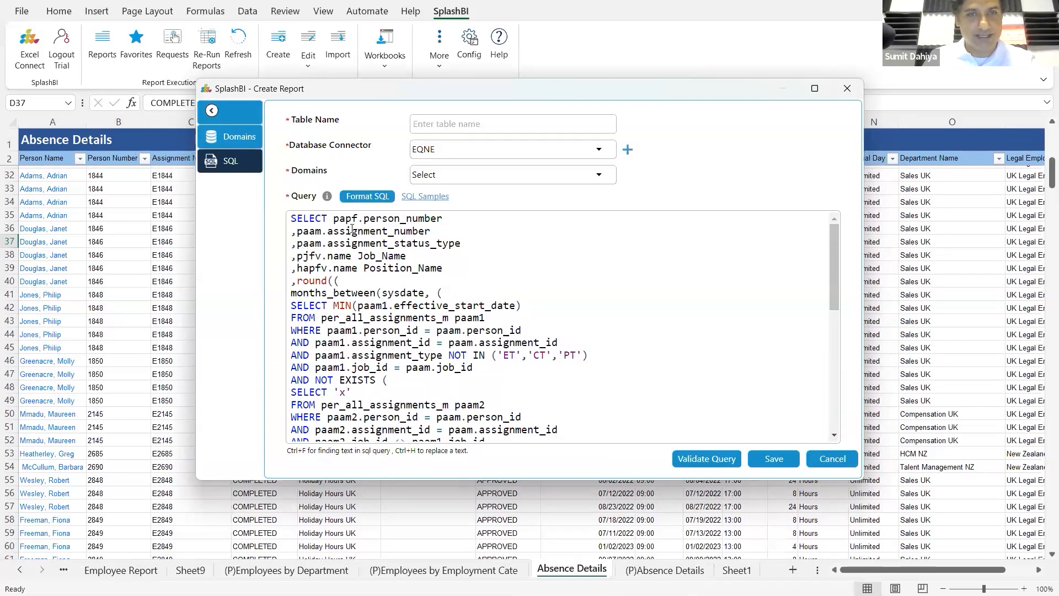
- Format the pasted SQL query and look through the formatted statement
{"action": "left_click", "coordinate": [367, 198]}
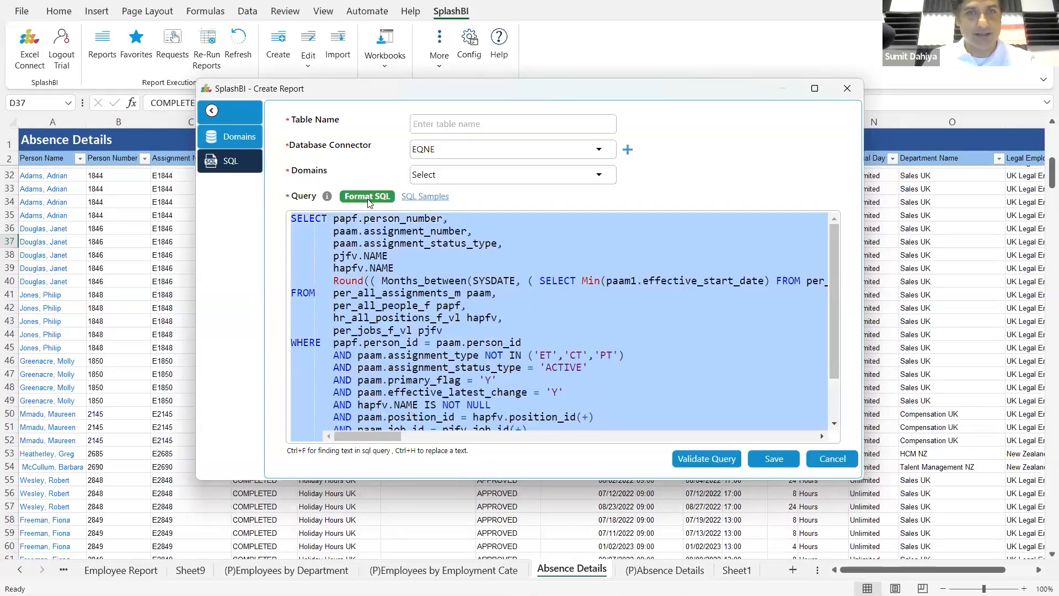
{"action": "left_click", "coordinate": [413, 317]}
{"action": "scroll", "coordinate": [413, 317], "scroll_direction": "down", "scroll_amount": 3}
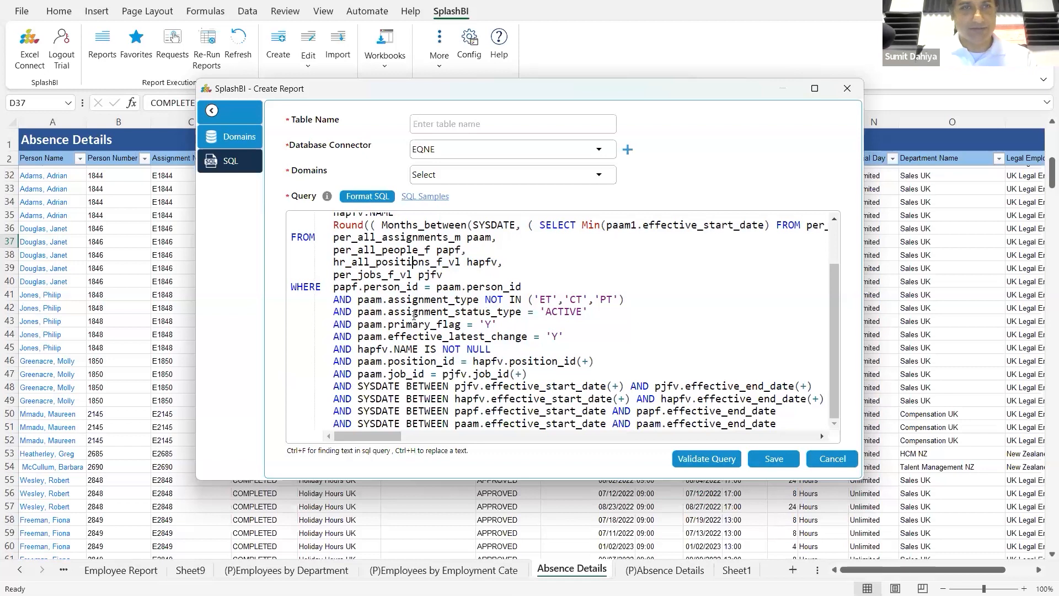
{"action": "scroll", "coordinate": [414, 315], "scroll_direction": "up", "scroll_amount": 3}
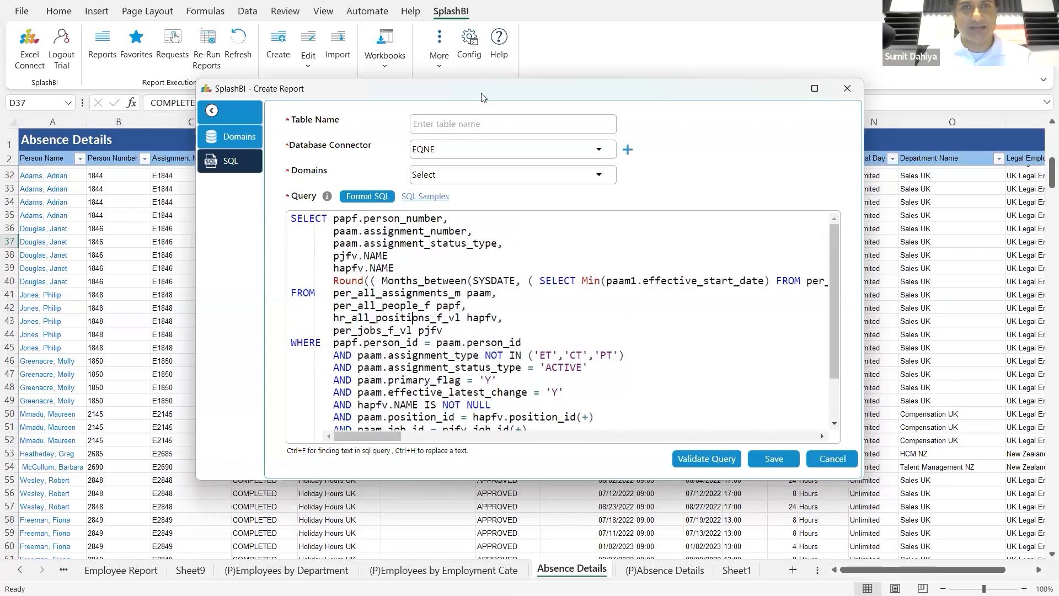
- Name the SQL table "OHUG Demo - SD" and assign it to the Human Resources domain
{"action": "type", "text": "O"}
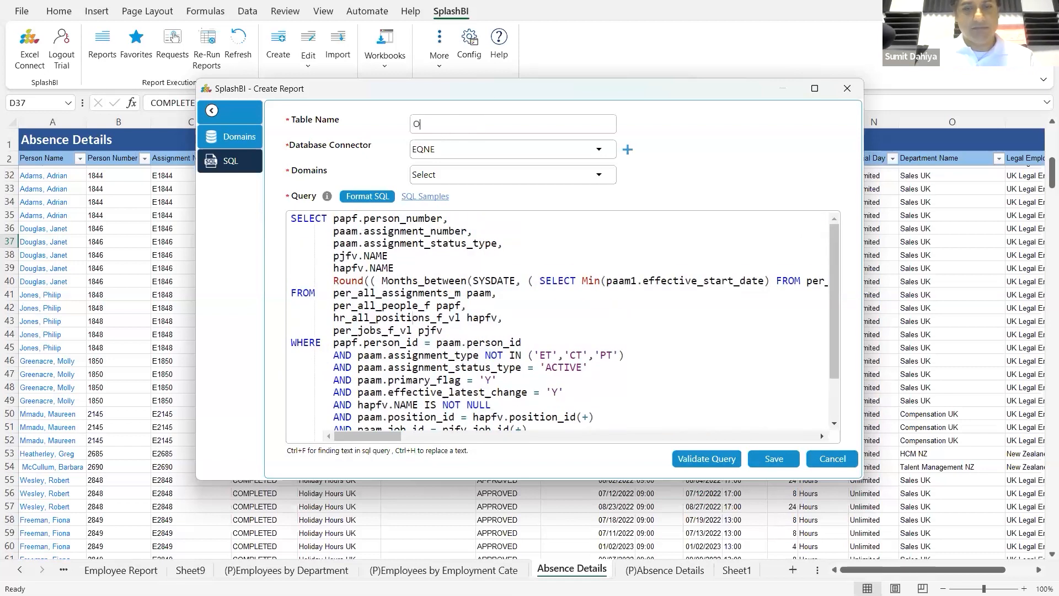
{"action": "type", "text": "HUG De"}
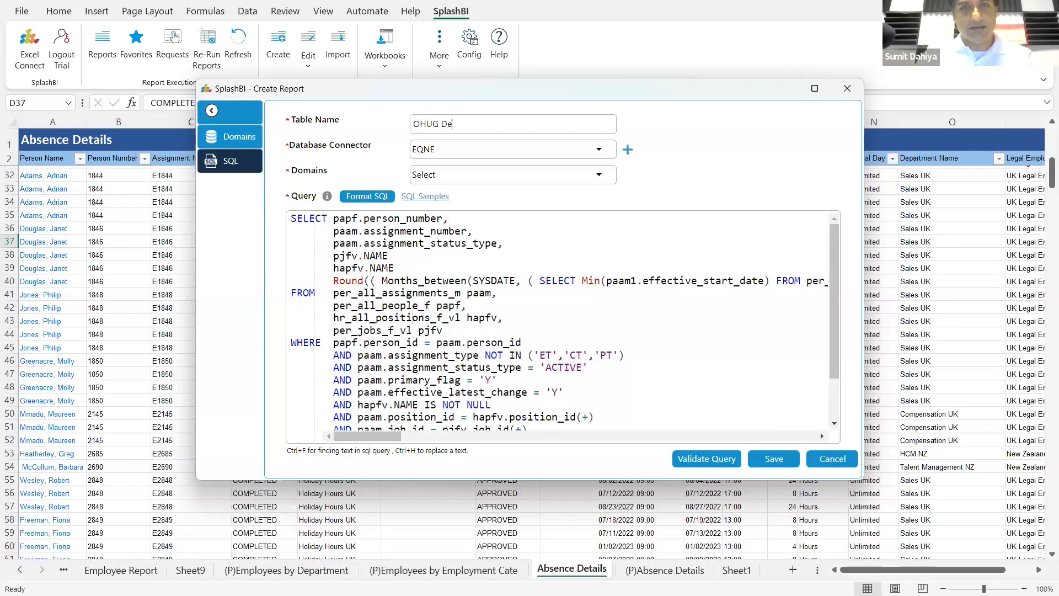
{"action": "type", "text": "mo - SD"}
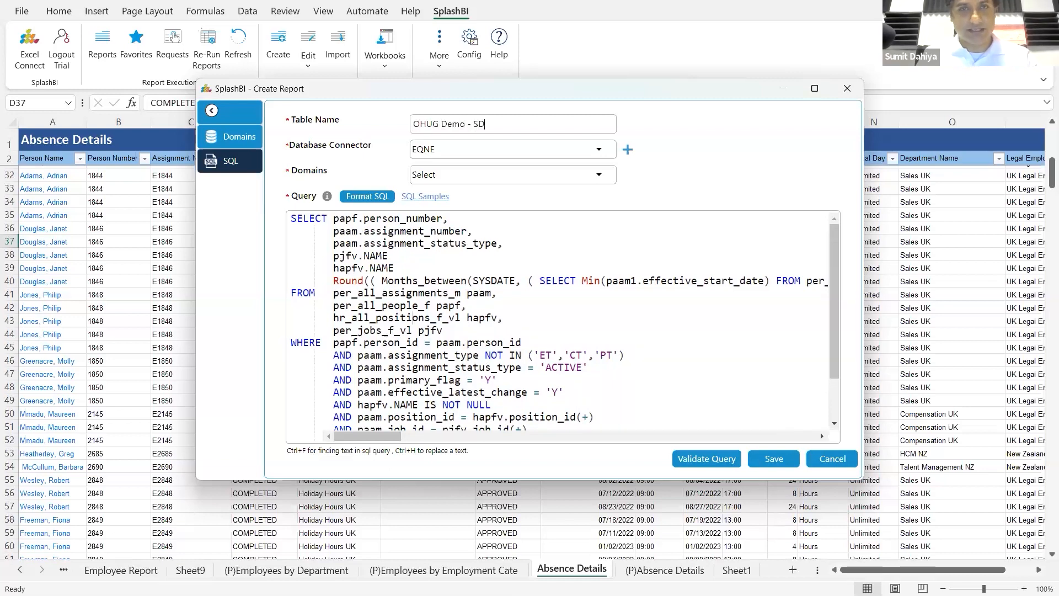
{"action": "left_click", "coordinate": [711, 459]}
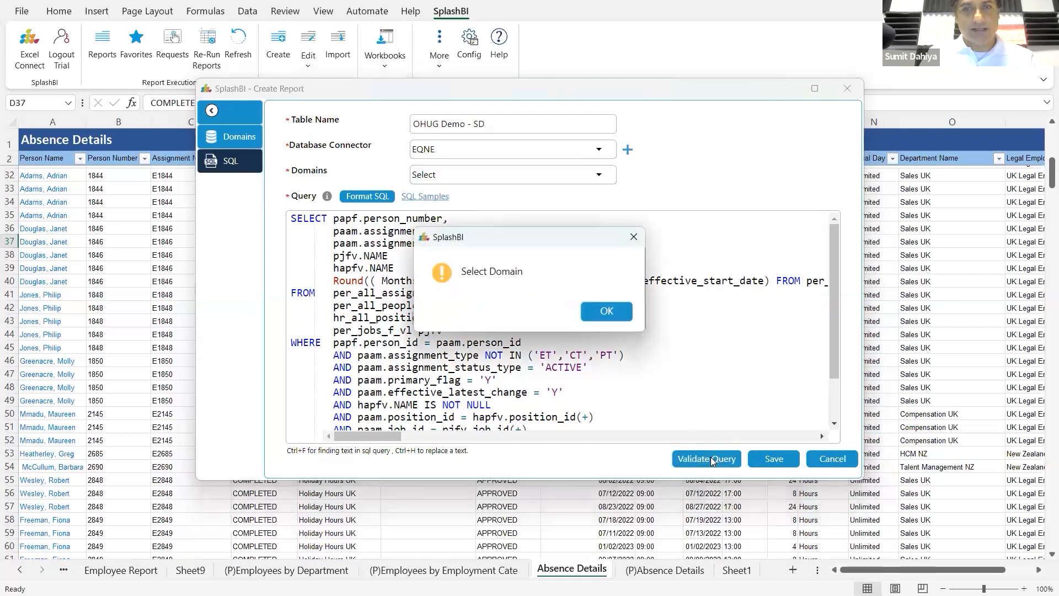
{"action": "left_click", "coordinate": [605, 314]}
{"action": "left_click", "coordinate": [497, 175]}
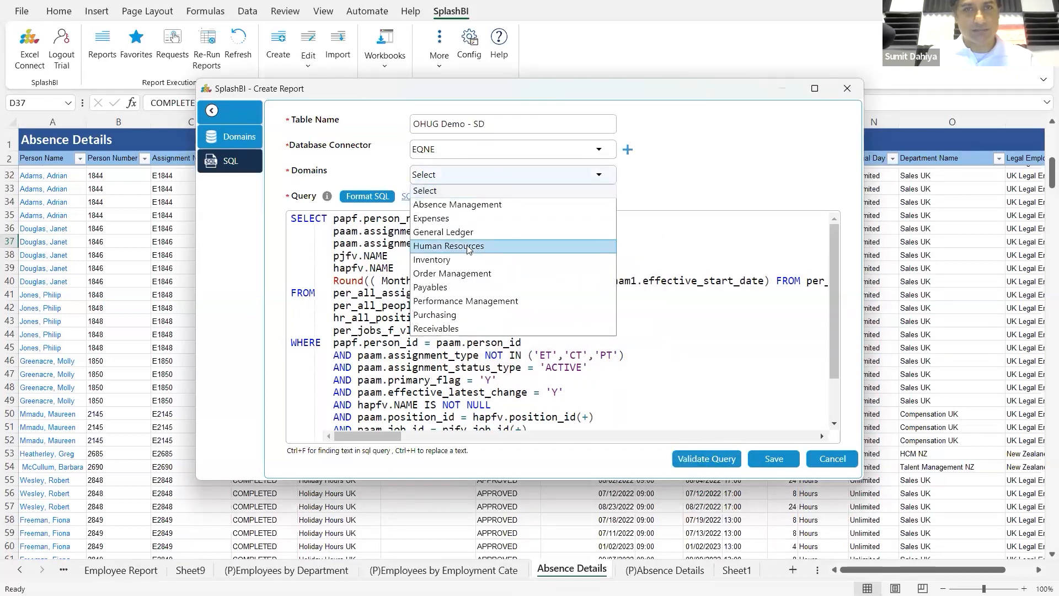
{"action": "left_click", "coordinate": [468, 247]}
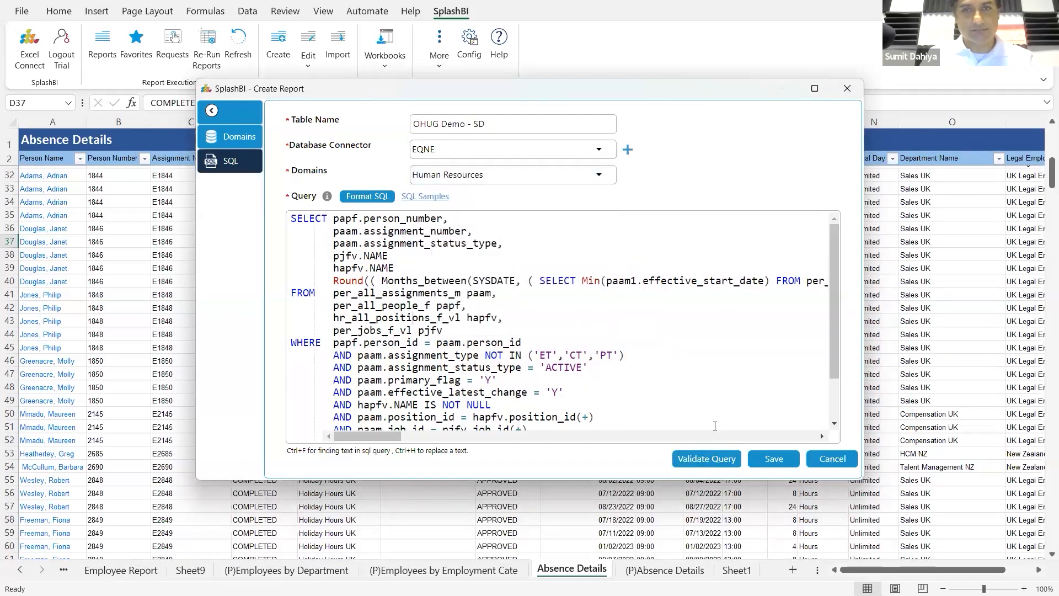
- Validate the query syntax and save the SQL table
{"action": "left_click", "coordinate": [719, 455]}
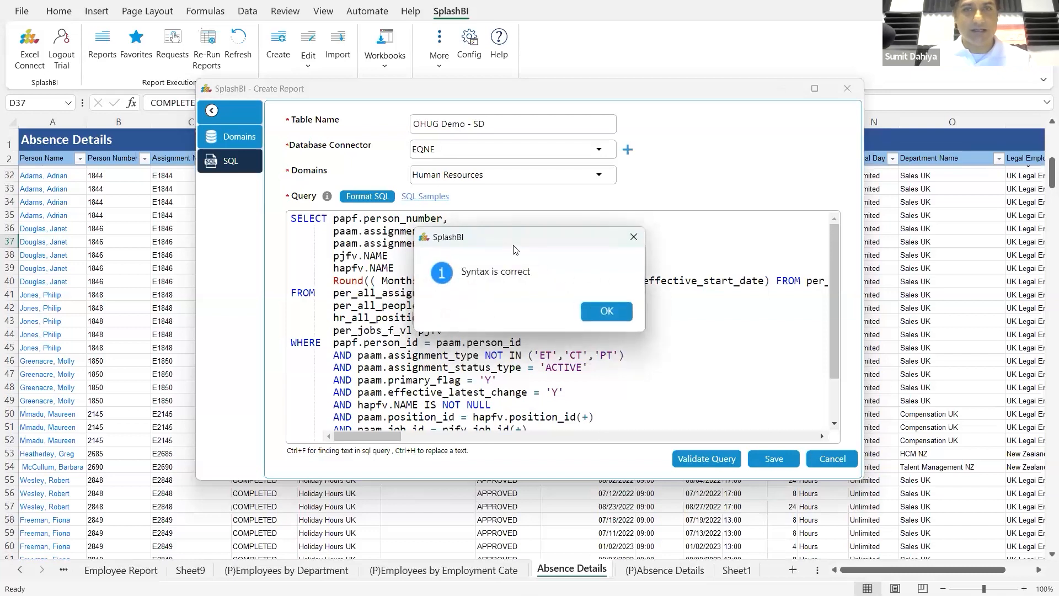
{"action": "left_click", "coordinate": [598, 311]}
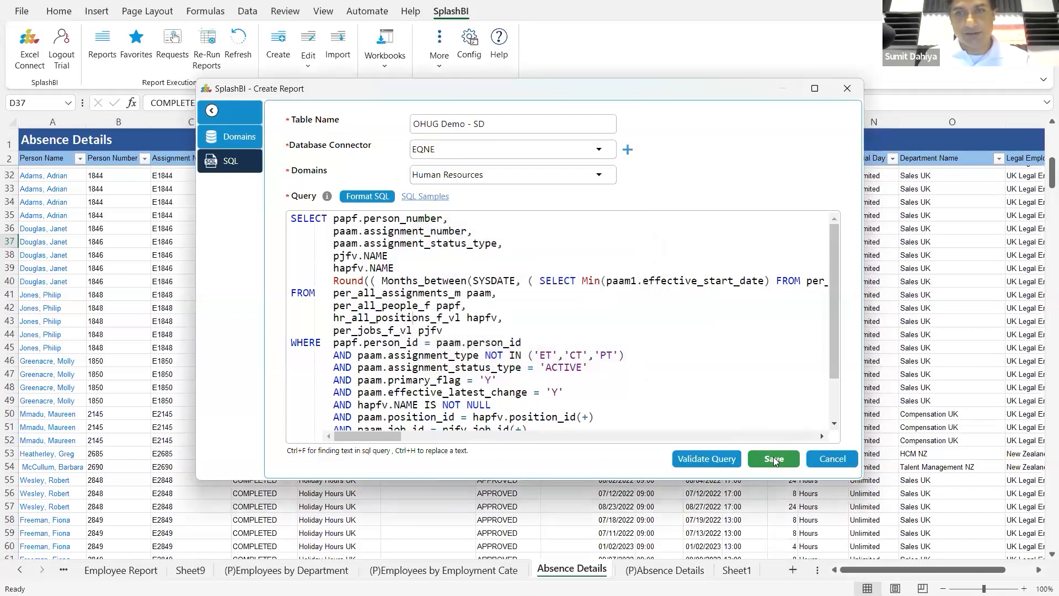
{"action": "left_click", "coordinate": [774, 459]}
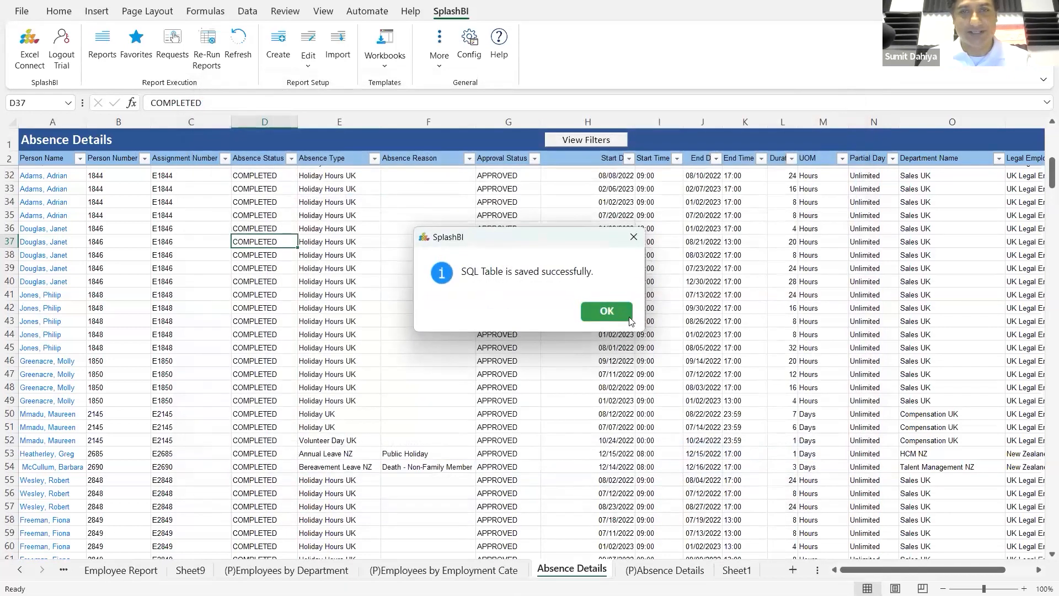
{"action": "left_click", "coordinate": [607, 312]}
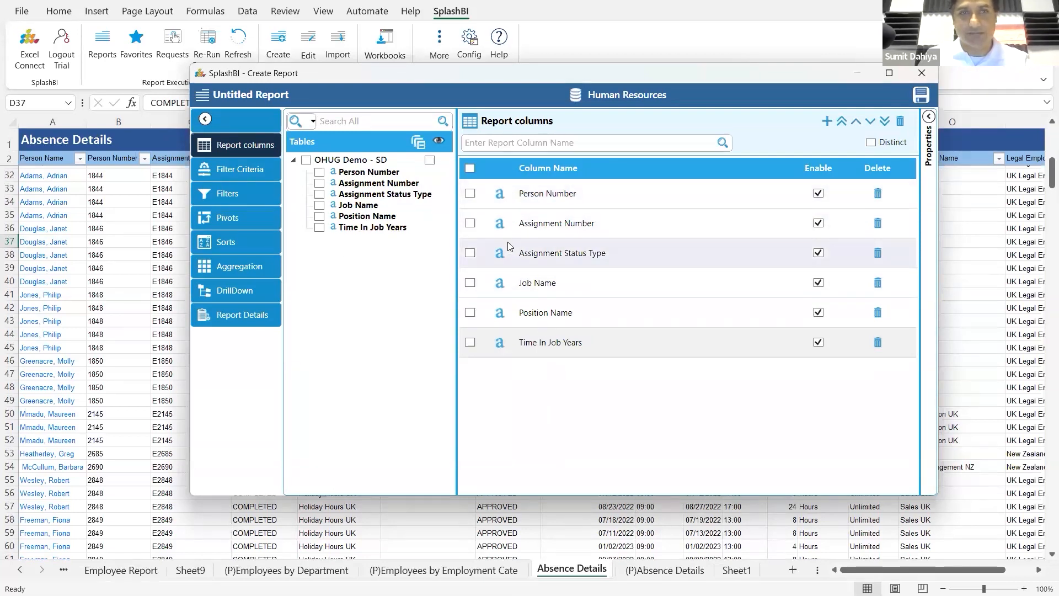
- Add Job Name as a filter and as a sort column of the report
{"action": "left_click", "coordinate": [225, 196]}
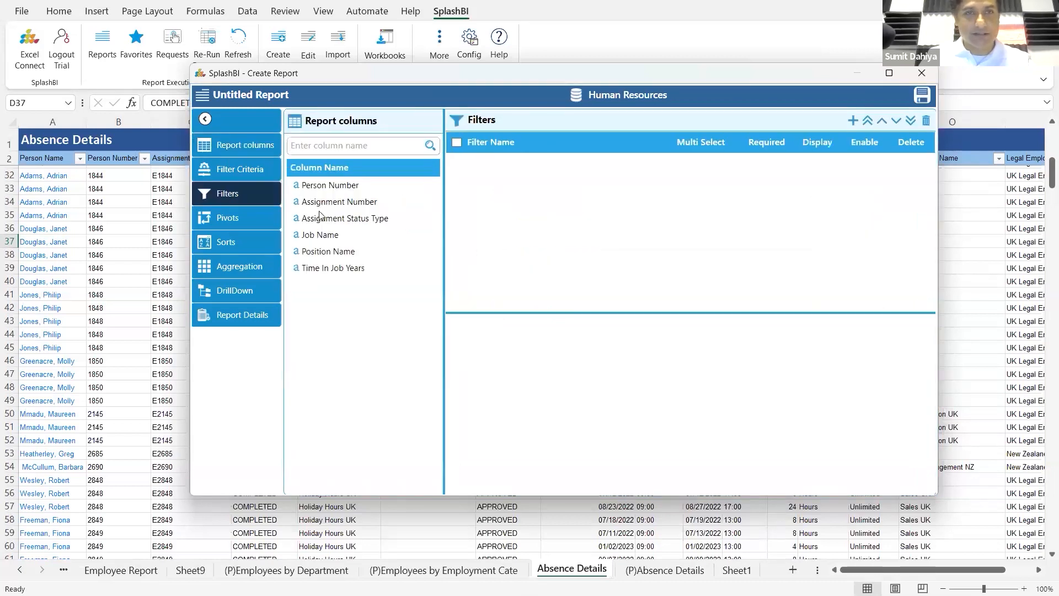
{"action": "left_click_drag", "start_coordinate": [317, 241], "coordinate": [539, 220]}
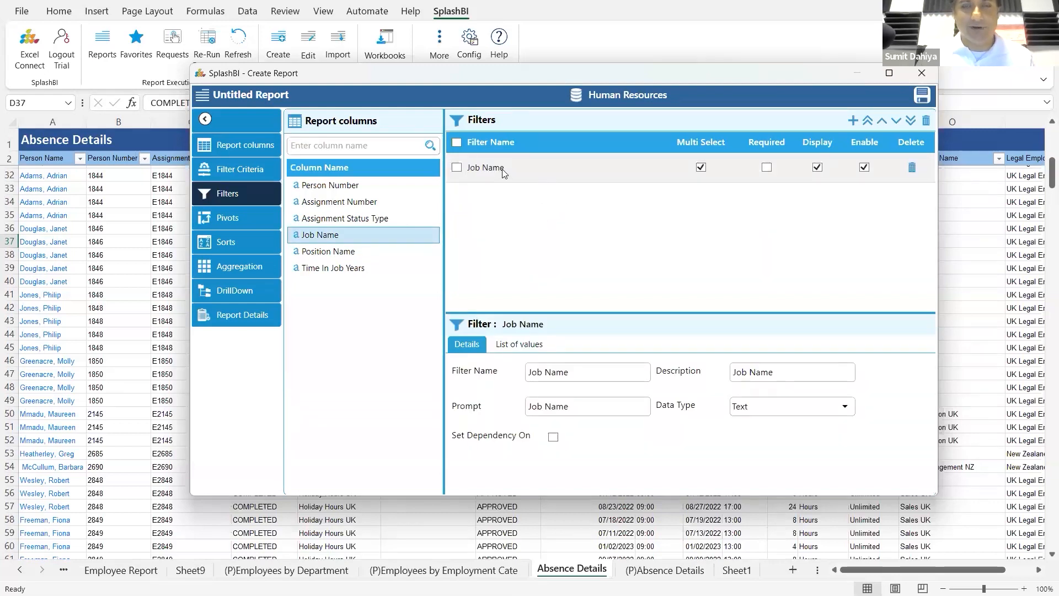
{"action": "left_click", "coordinate": [222, 247]}
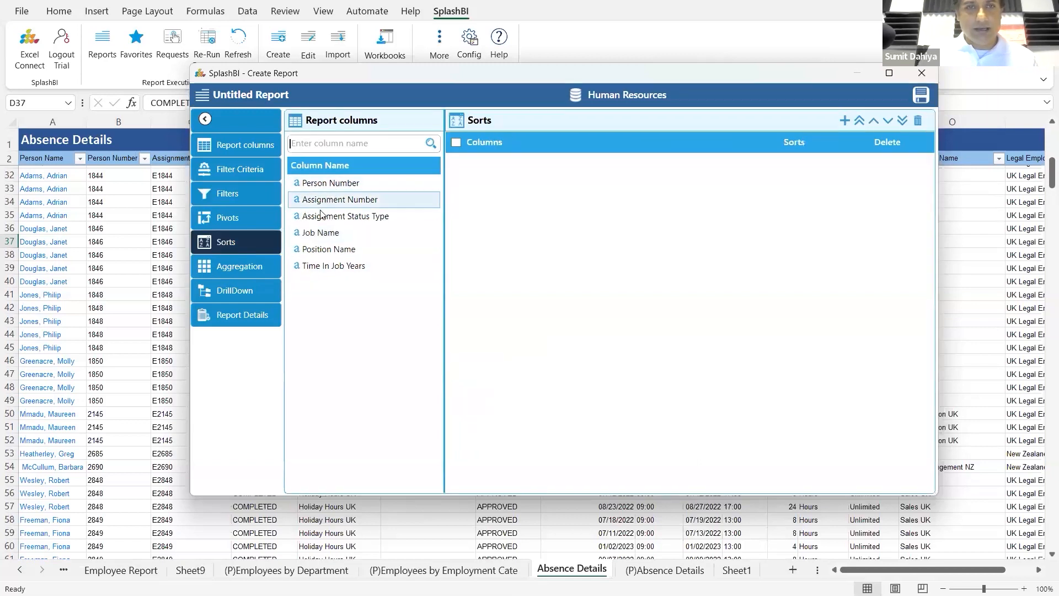
{"action": "left_click_drag", "start_coordinate": [328, 234], "coordinate": [535, 196]}
- Set up the report's pivot with Job Name and Position Name as row labels and Person Number as the value
{"action": "left_click", "coordinate": [238, 217]}
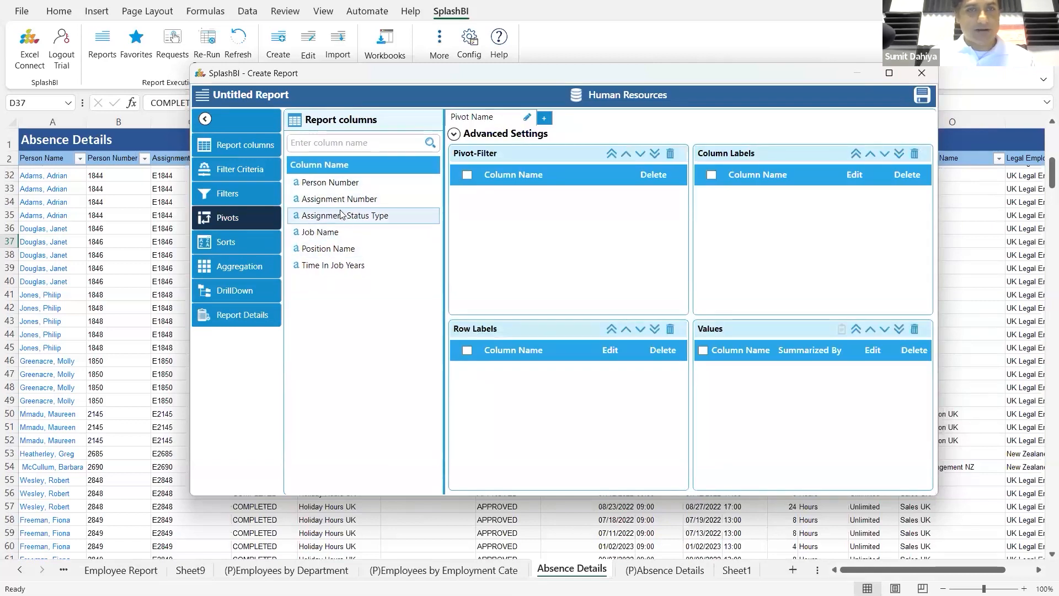
{"action": "left_click_drag", "start_coordinate": [326, 234], "coordinate": [531, 386]}
{"action": "left_click_drag", "start_coordinate": [353, 184], "coordinate": [751, 391]}
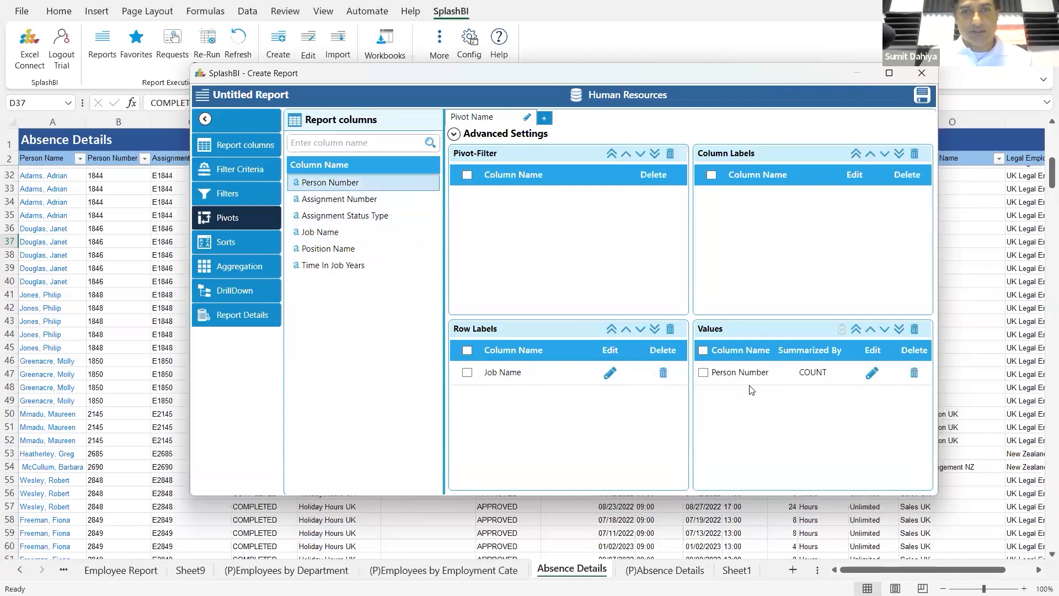
{"action": "left_click", "coordinate": [325, 252]}
{"action": "left_click_drag", "start_coordinate": [324, 252], "coordinate": [531, 405]}
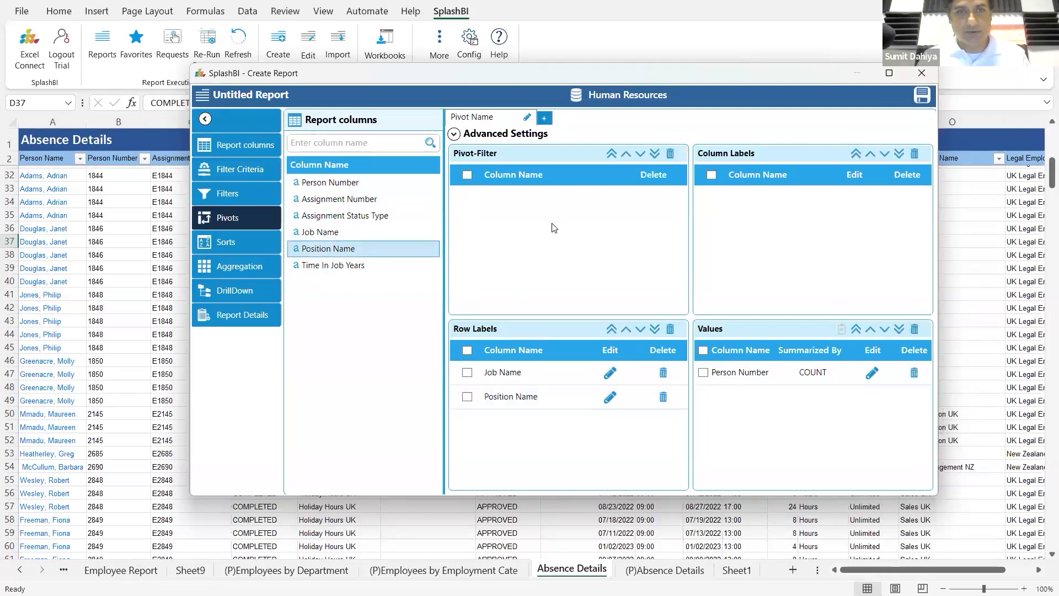
- In the report details, name the report "OHUG Demo - SD" and remove CSV from the output types, keeping only Excel
{"action": "left_click", "coordinate": [227, 316]}
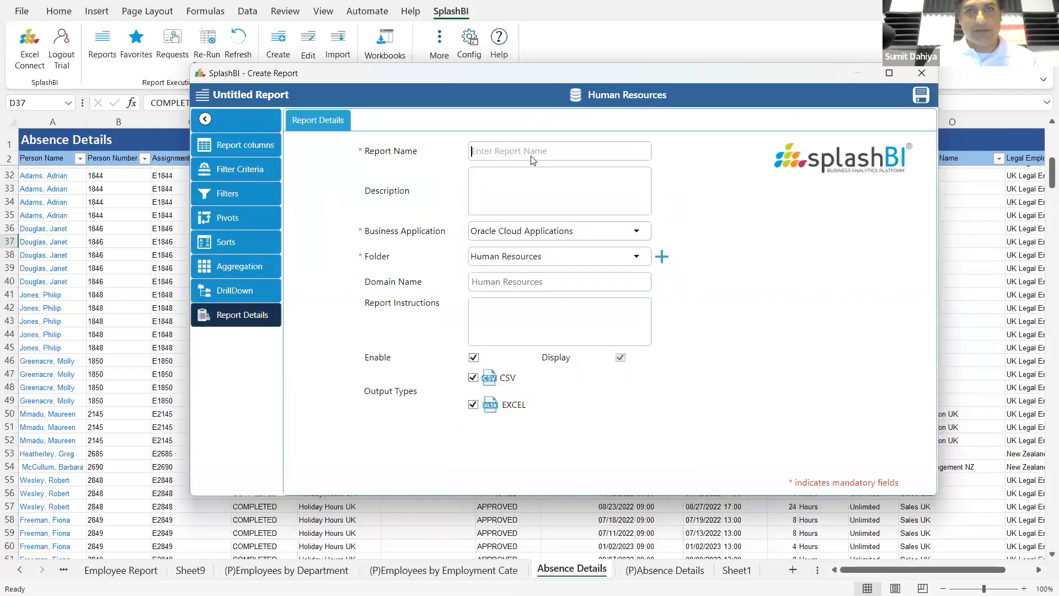
{"action": "type", "text": "OHUG"}
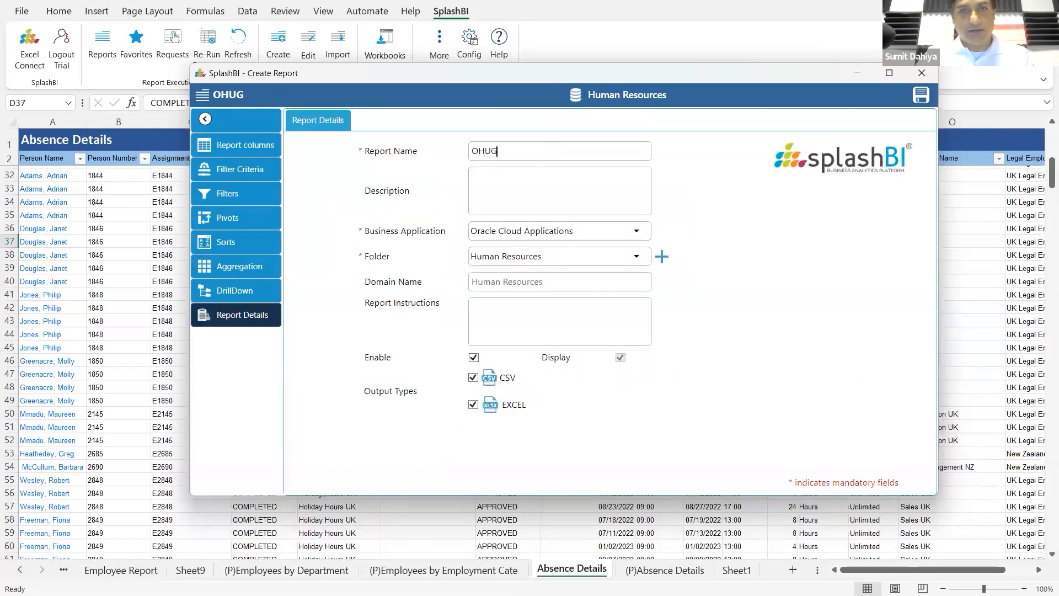
{"action": "type", "text": " De"}
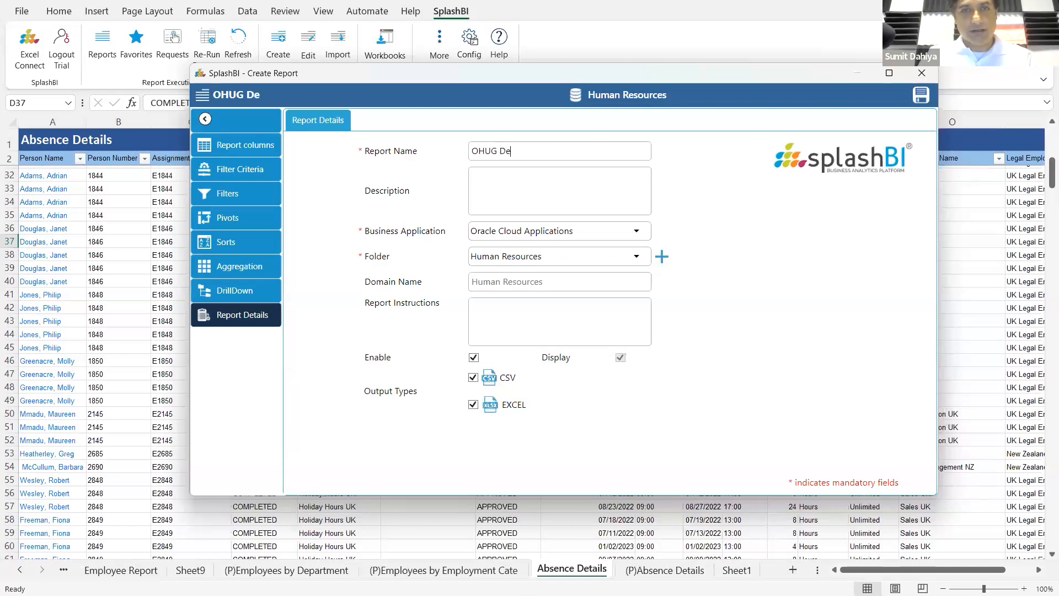
{"action": "type", "text": "mo - SD"}
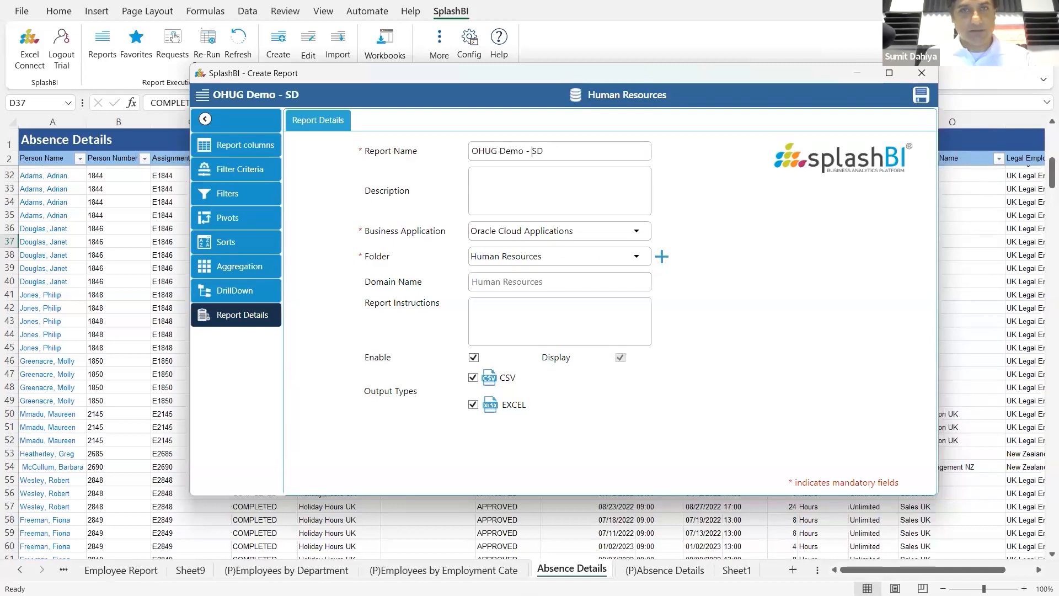
{"action": "left_click", "coordinate": [473, 378]}
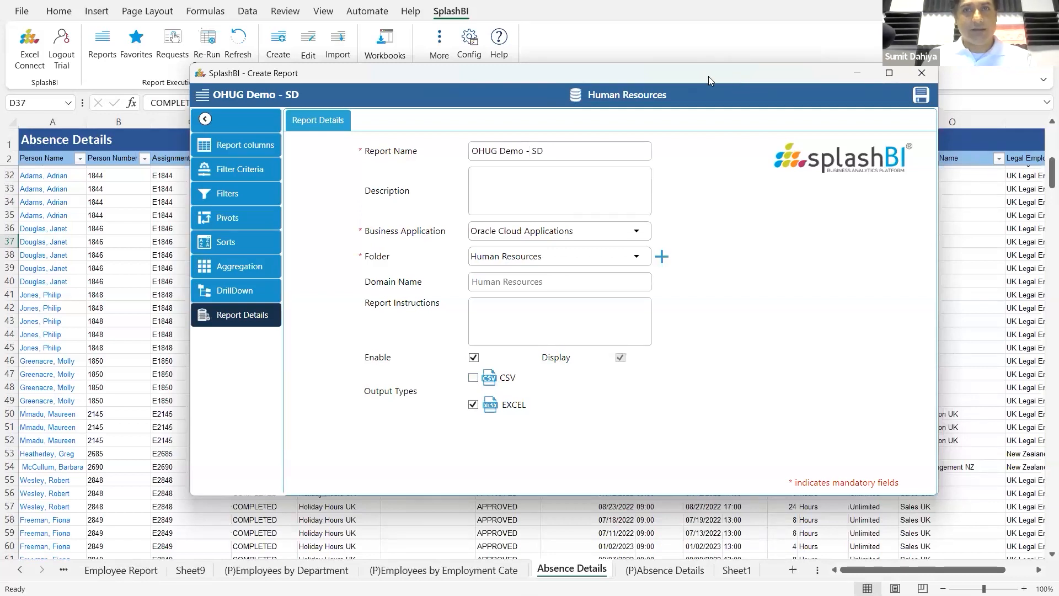
- Save the OHUG Demo - SD report and close the report editor
{"action": "left_click_drag", "start_coordinate": [708, 76], "coordinate": [624, 91]}
{"action": "left_click", "coordinate": [836, 113]}
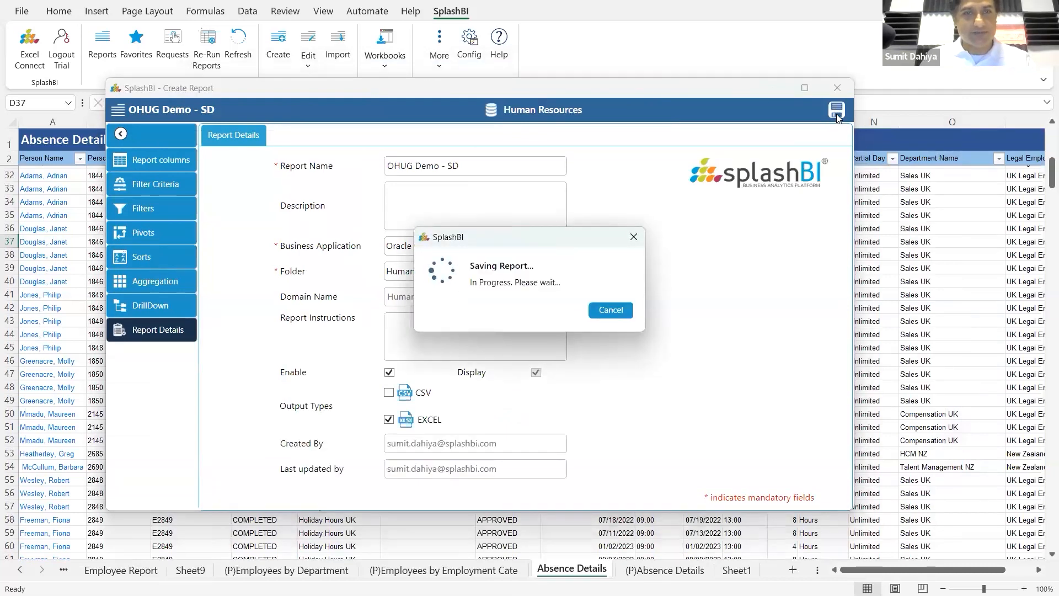
{"action": "left_click", "coordinate": [606, 310]}
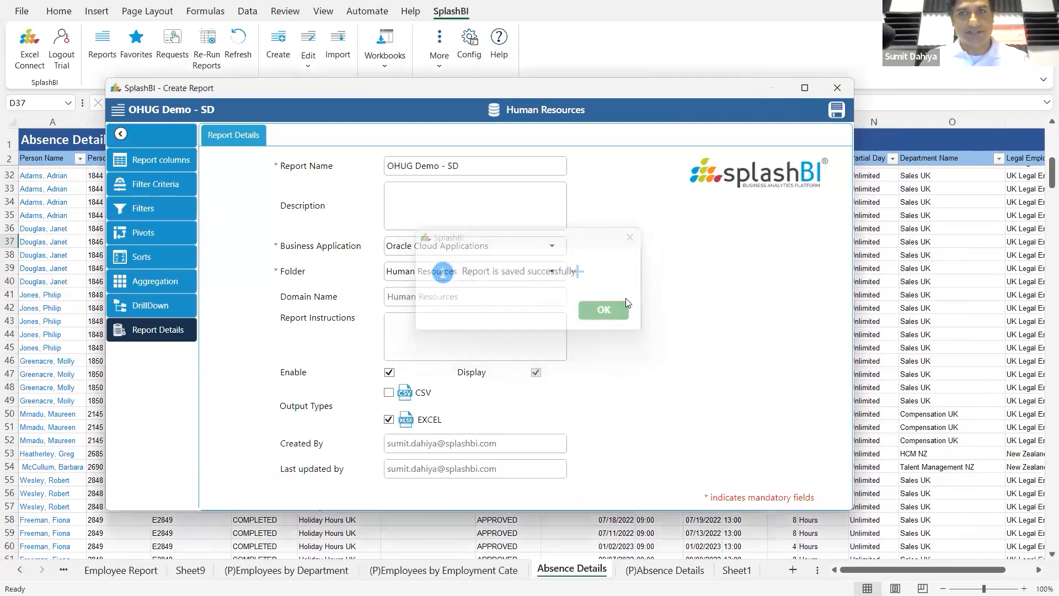
{"action": "left_click", "coordinate": [837, 87]}
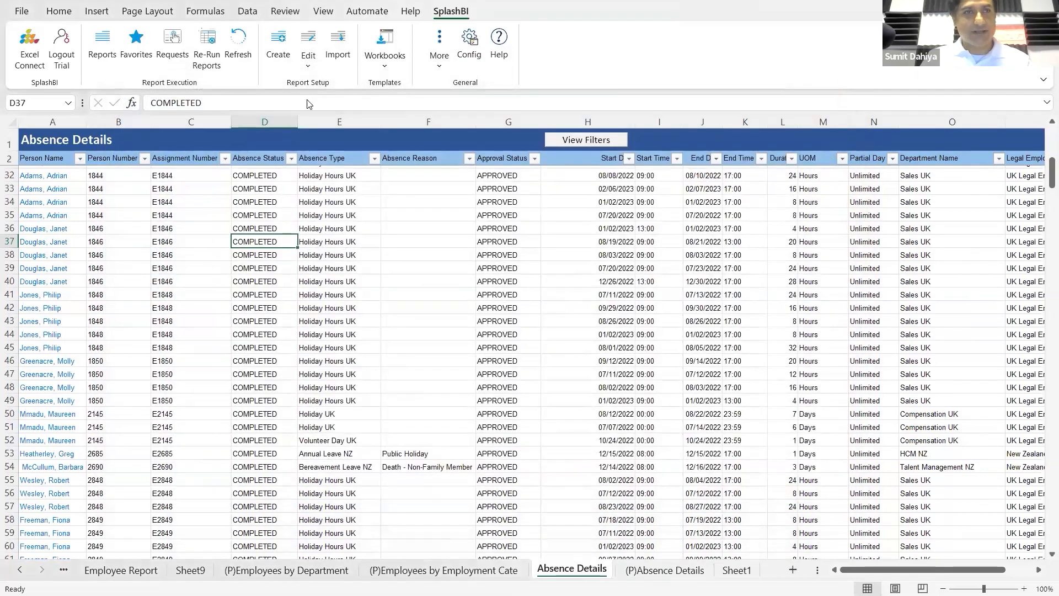
- Run the OHUG Demo - SD report with the Job Name filter left empty and load its data into the workbook
{"action": "left_click", "coordinate": [103, 53]}
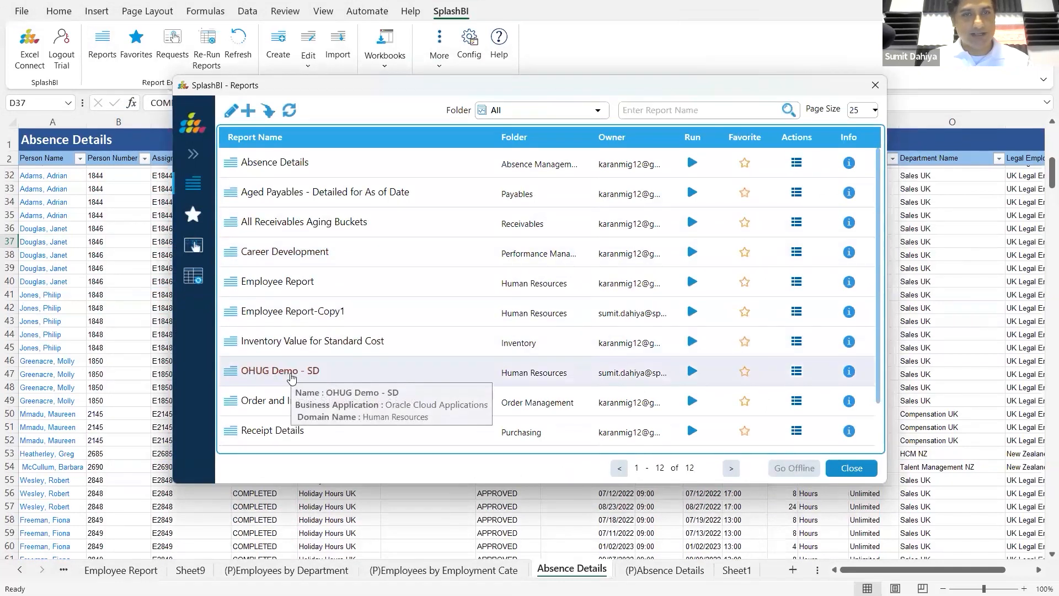
{"action": "left_click", "coordinate": [692, 372]}
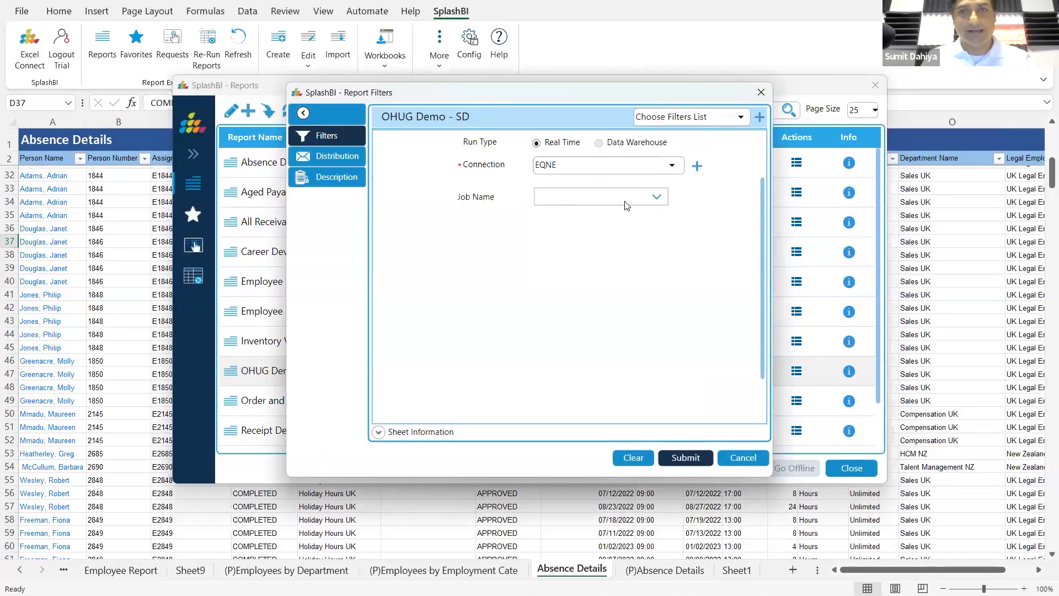
{"action": "left_click", "coordinate": [653, 194]}
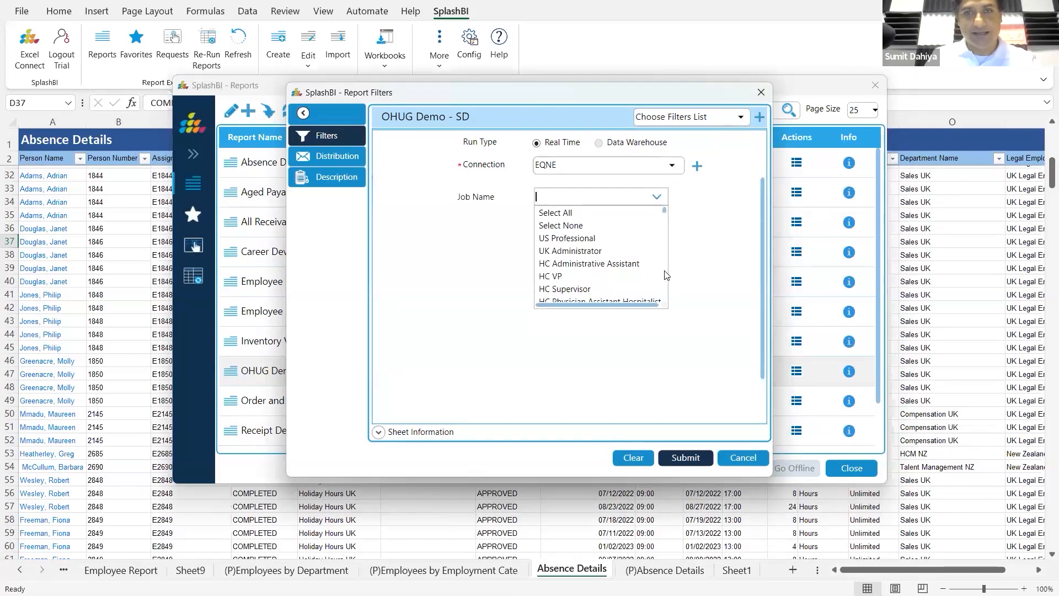
{"action": "left_click", "coordinate": [434, 278]}
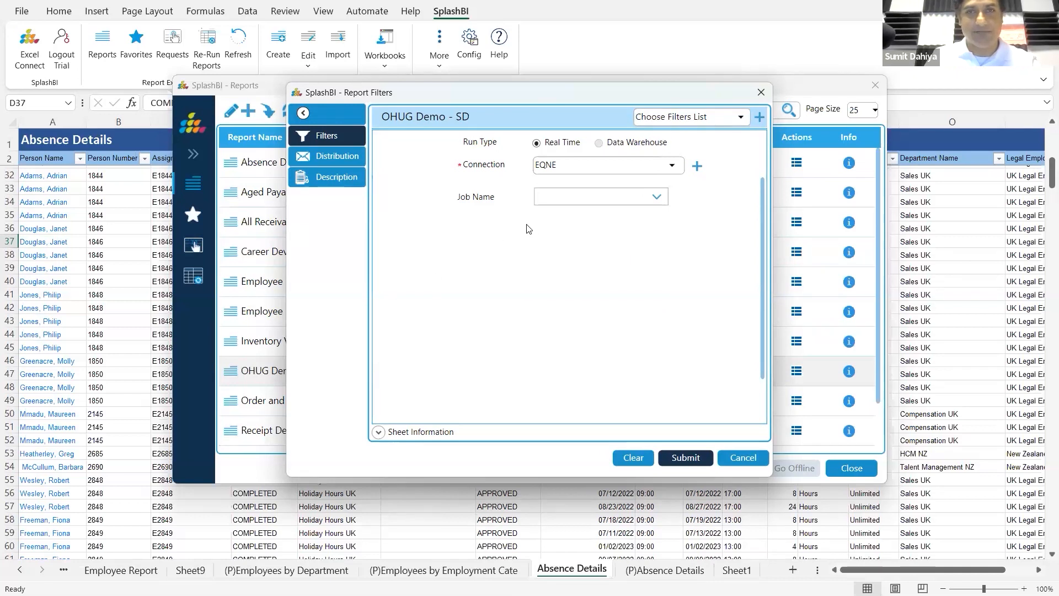
{"action": "left_click", "coordinate": [681, 458]}
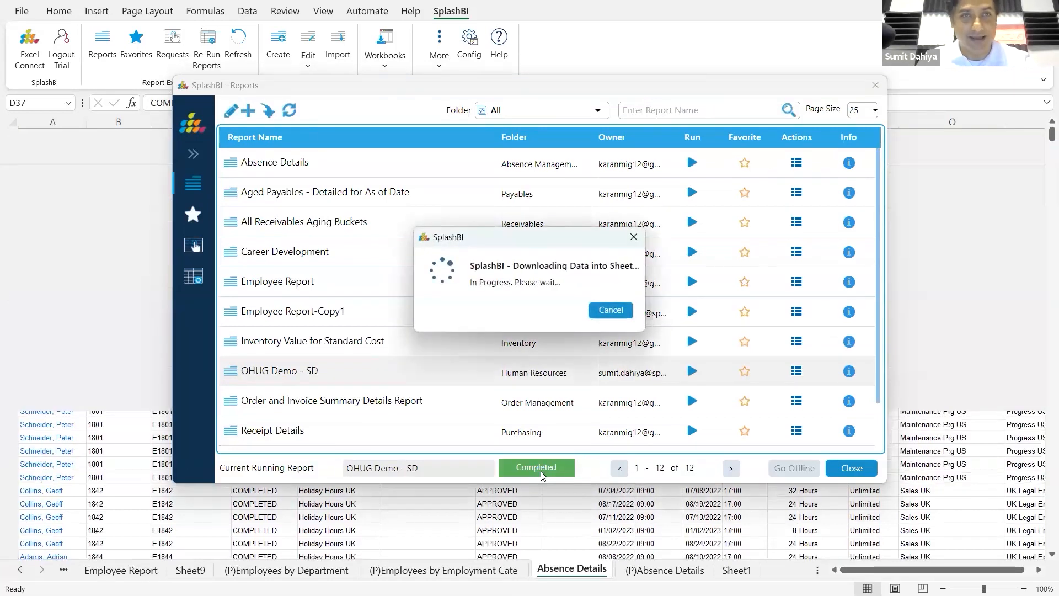
{"action": "left_click", "coordinate": [536, 467]}
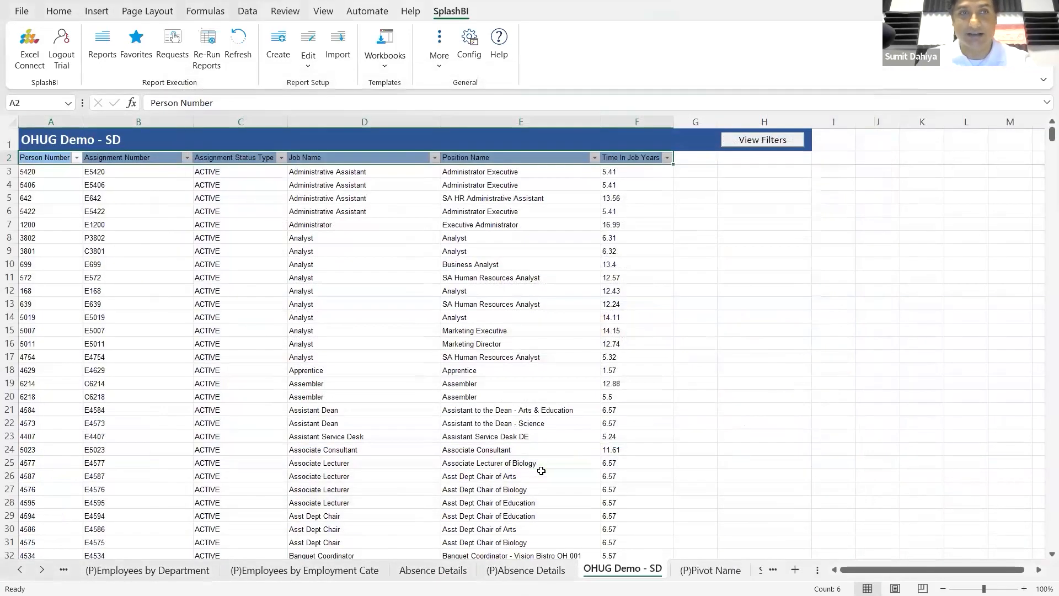
- Look through the OHUG Demo - SD data sheet and its pivot sheet by job and position, then return to the data sheet
{"action": "left_click", "coordinate": [235, 227]}
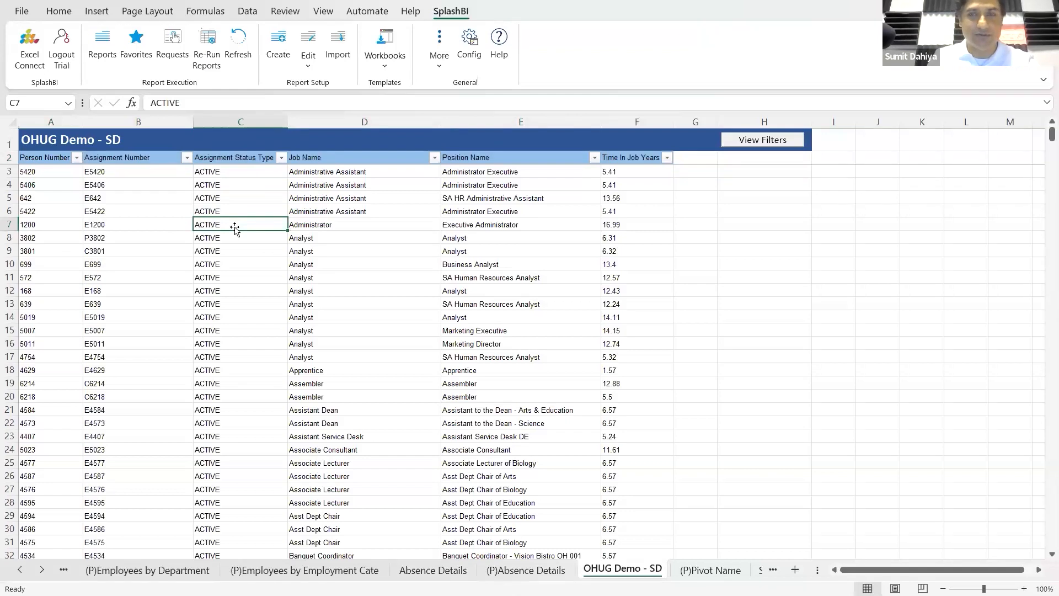
{"action": "scroll", "coordinate": [234, 227], "scroll_direction": "down", "scroll_amount": 4}
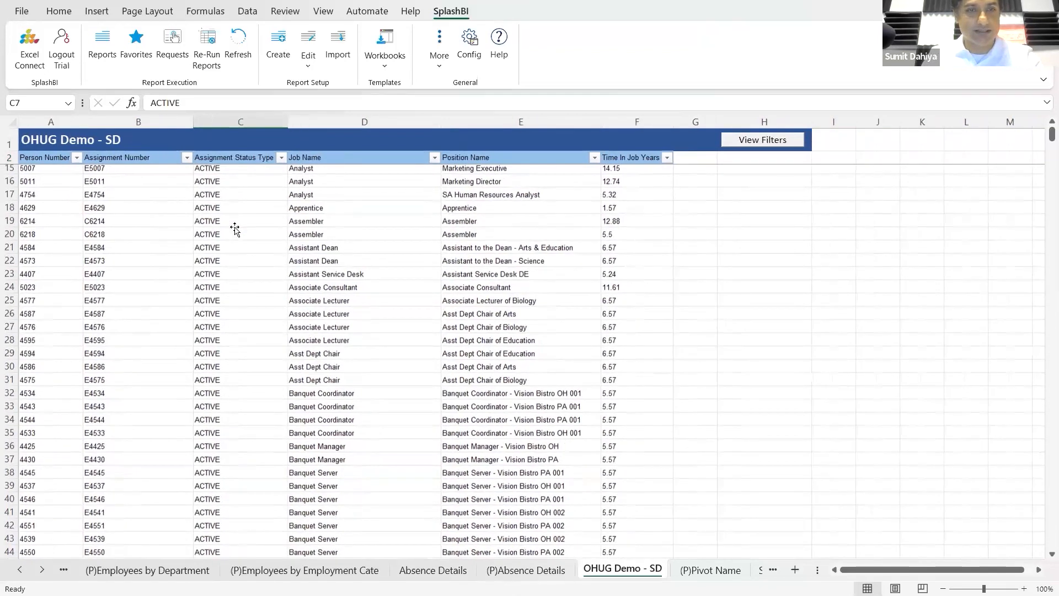
{"action": "scroll", "coordinate": [84, 315], "scroll_direction": "up", "scroll_amount": 4}
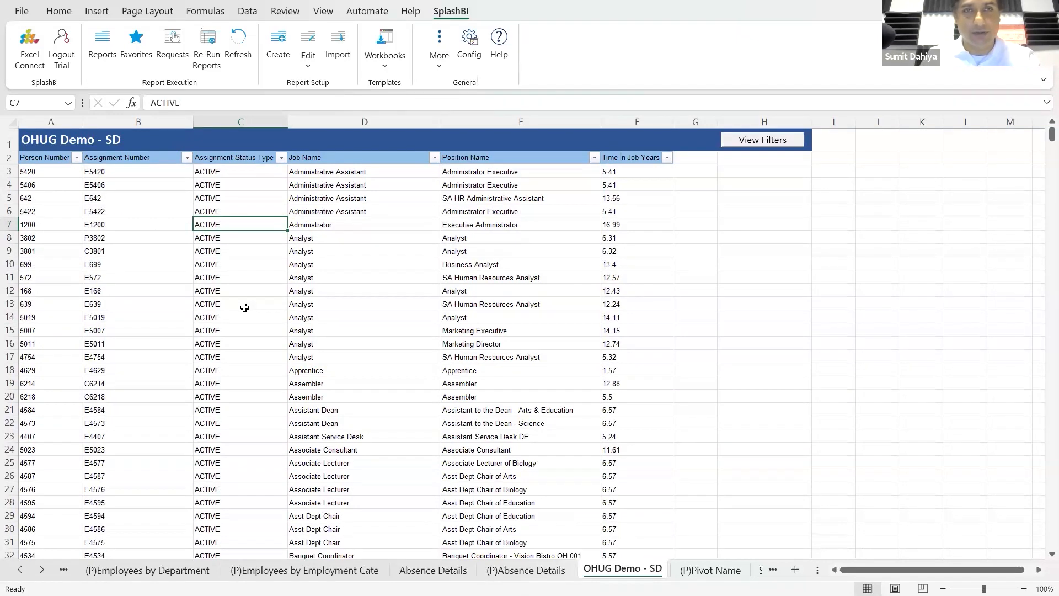
{"action": "left_click", "coordinate": [708, 569]}
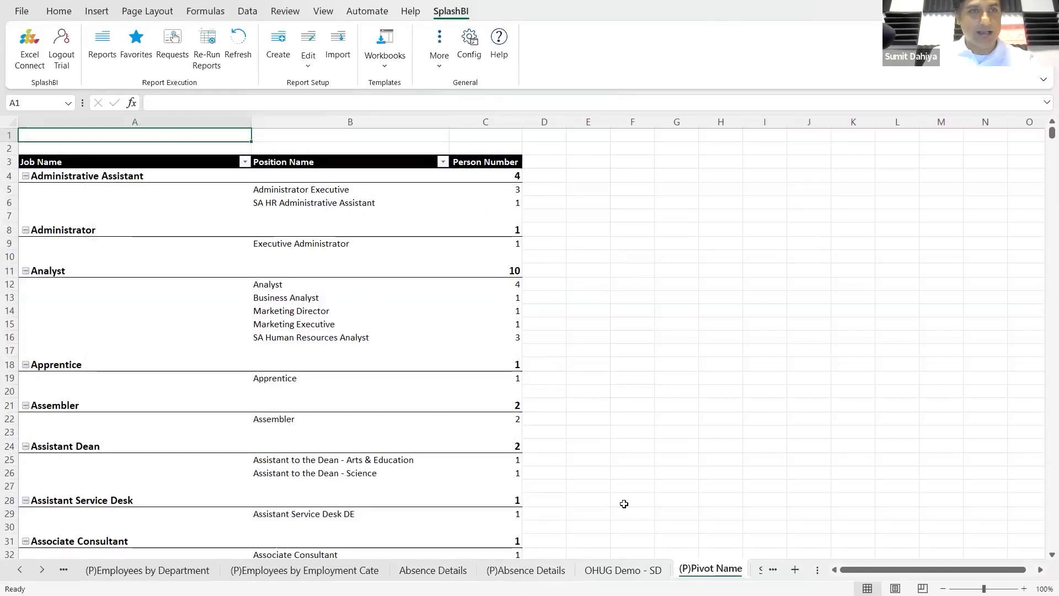
{"action": "left_click", "coordinate": [626, 570]}
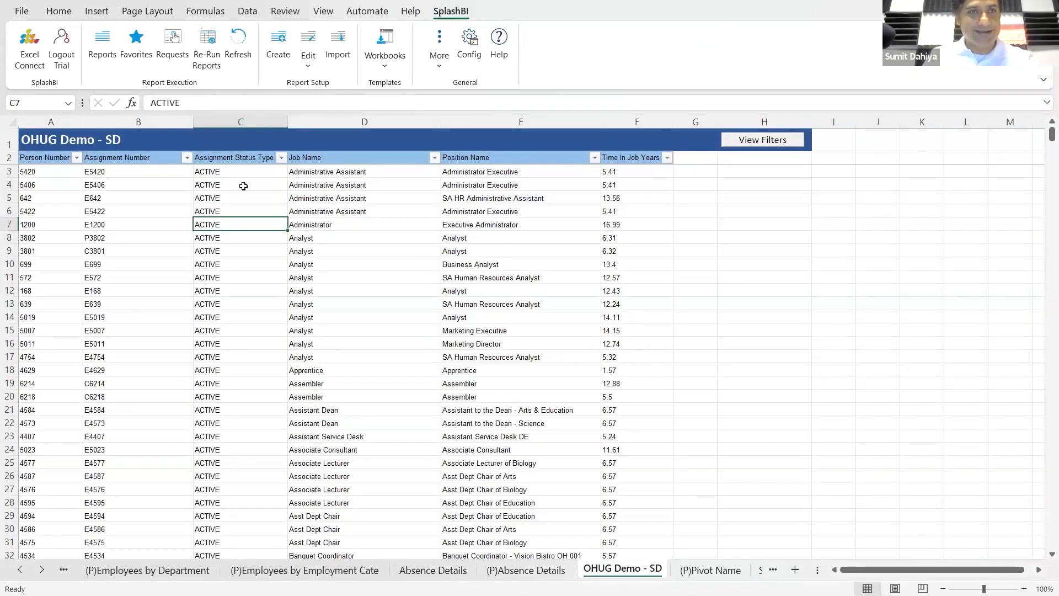
- Resubmit the workbook's Employee Report, Absence Details and OHUG Demo - SD reports for a re-run
{"action": "left_click", "coordinate": [207, 61]}
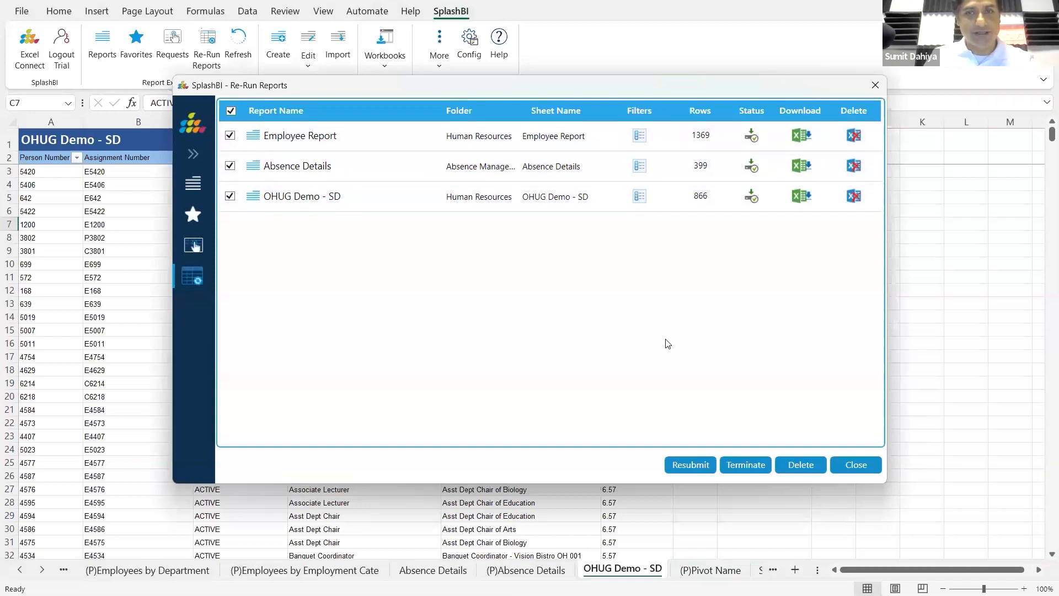
{"action": "left_click", "coordinate": [690, 466]}
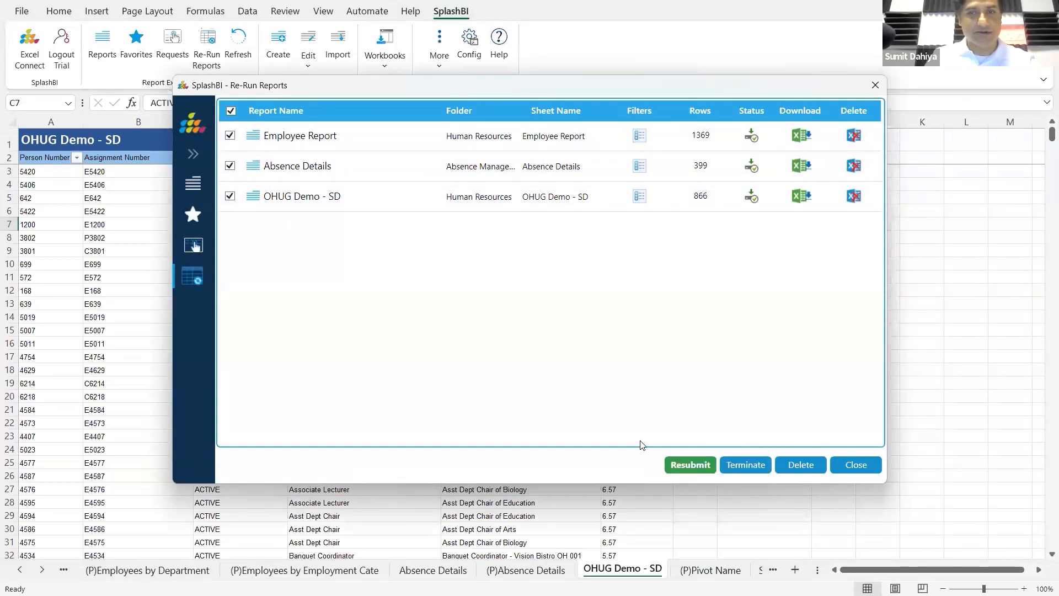